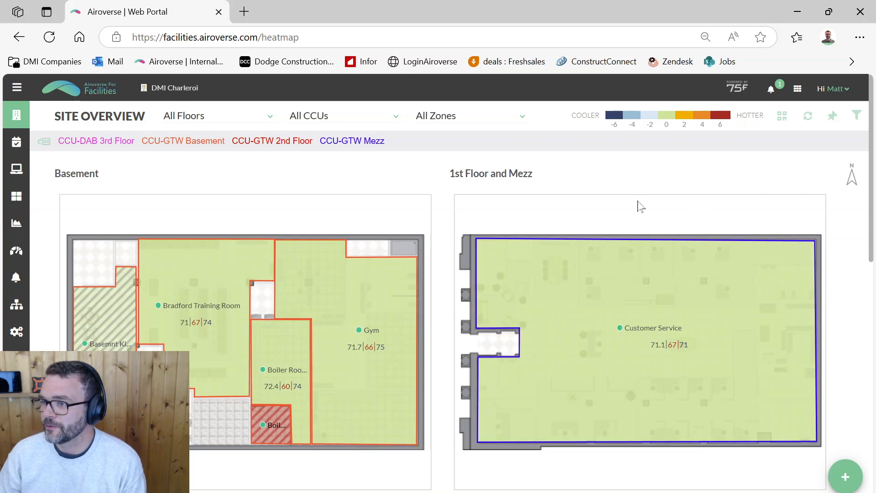
Step: View the heatmap with the predefined Occupancy State Details and Device Type filters, and open the Customer Service zone's details
left_click(857, 117)
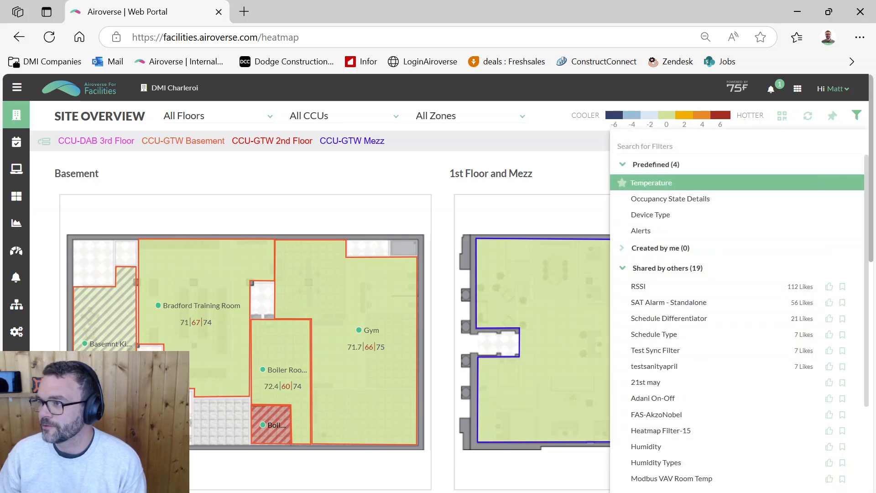
left_click(670, 199)
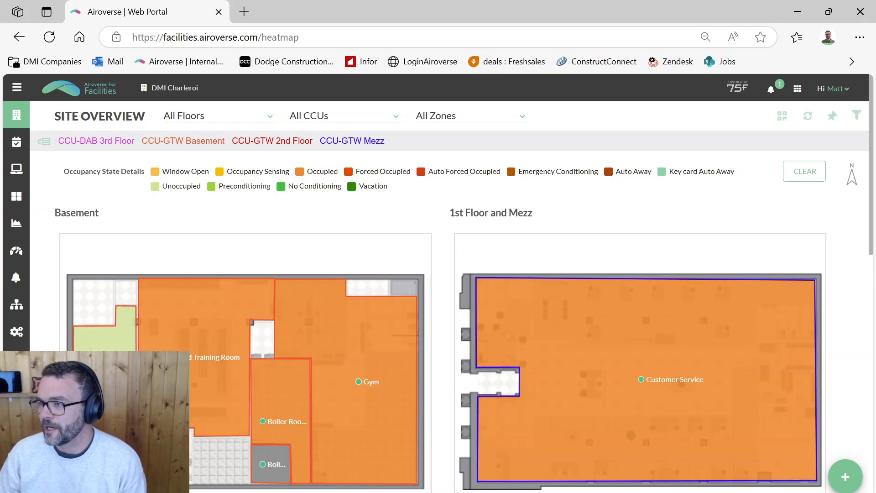
left_click(856, 116)
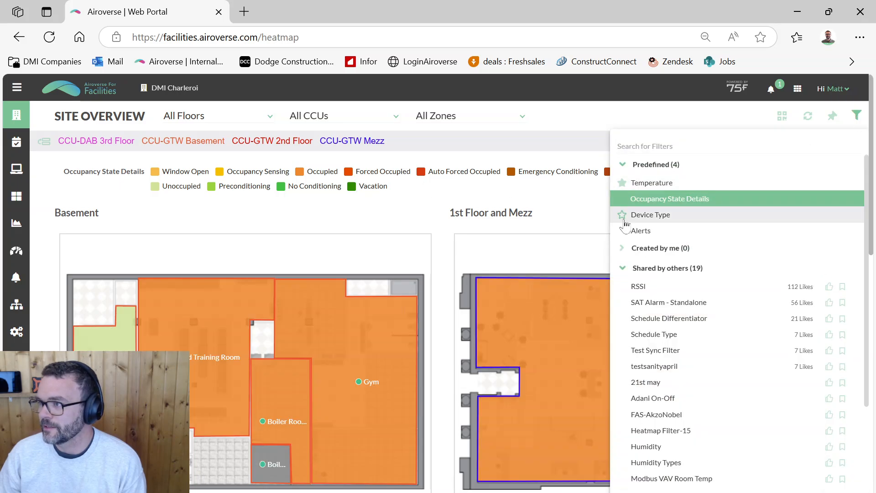
left_click(650, 214)
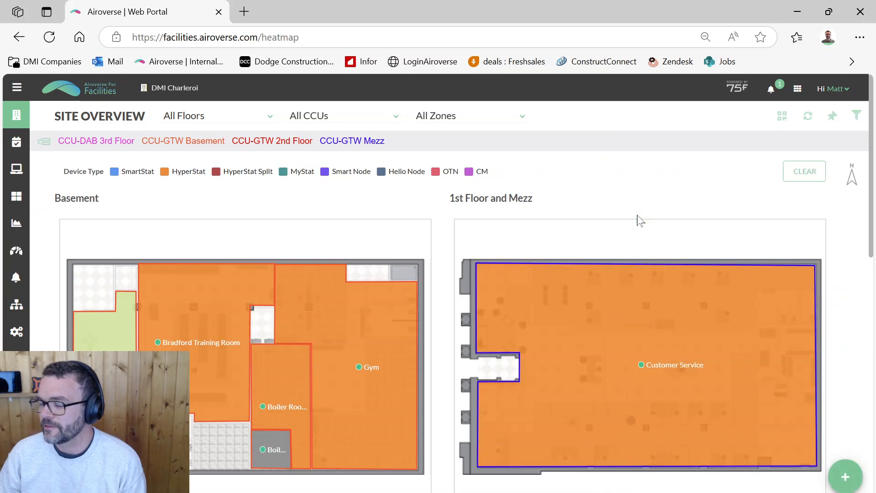
left_click(525, 296)
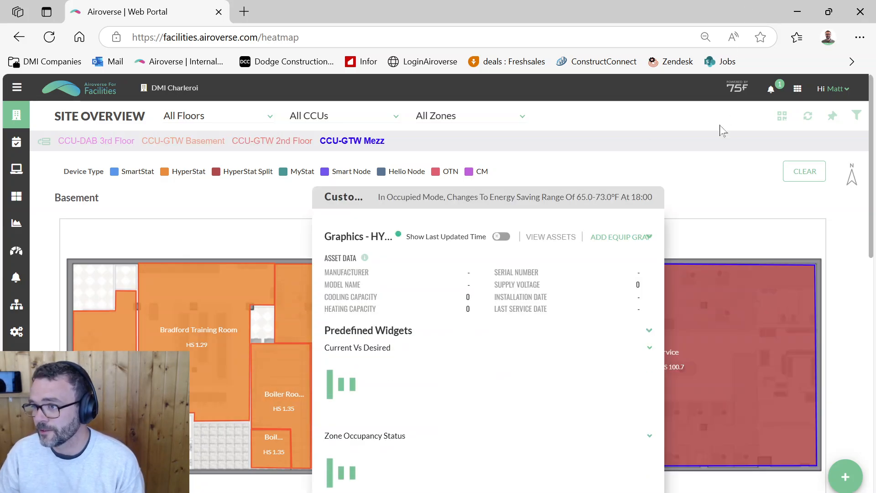
Step: Apply the shared RSSI filter with 112 likes to the heatmap and examine the zone signal strengths on all floors
left_click(858, 117)
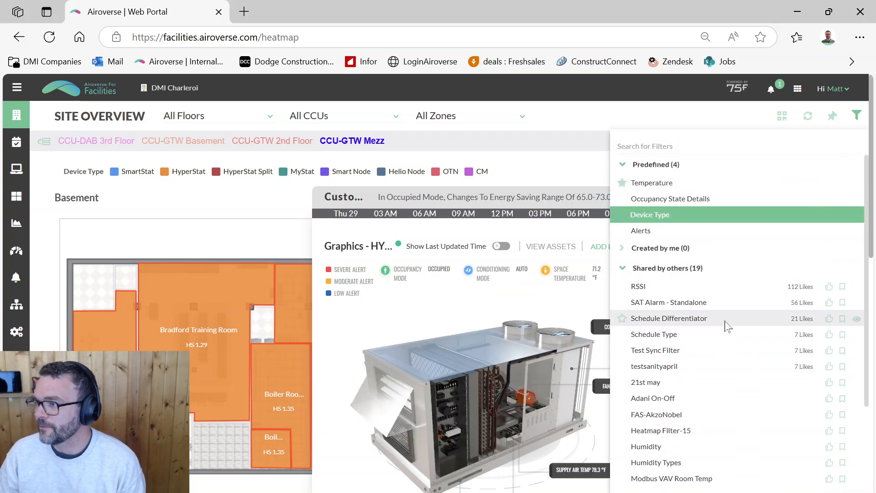
left_click(639, 287)
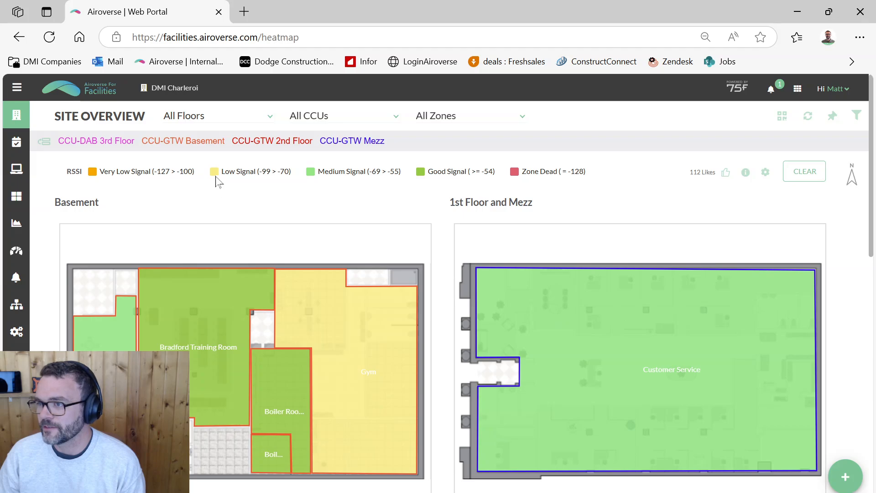
scroll(436, 268, "down", 10)
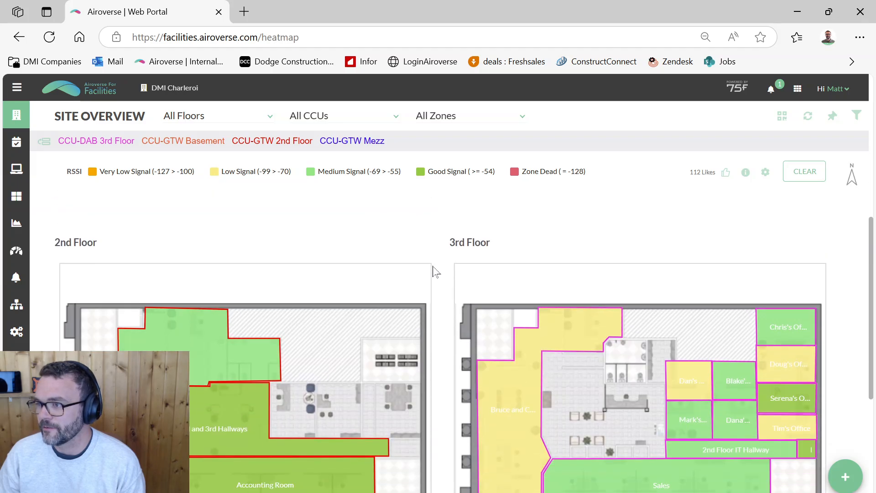
scroll(436, 271, "up", 10)
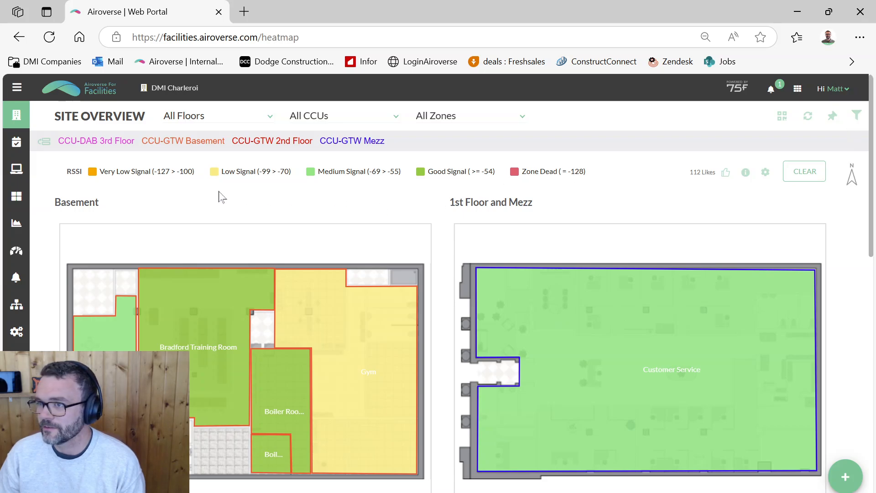
left_click(856, 120)
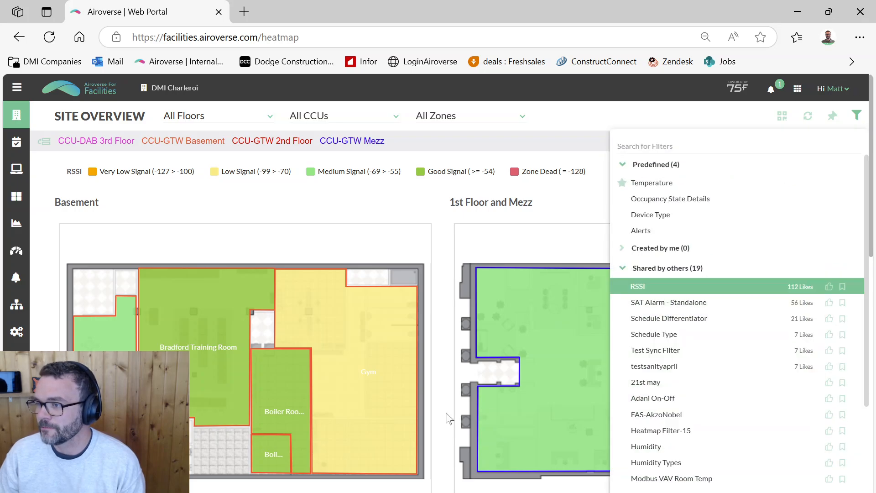
left_click(543, 403)
scroll(523, 436, "down", 8)
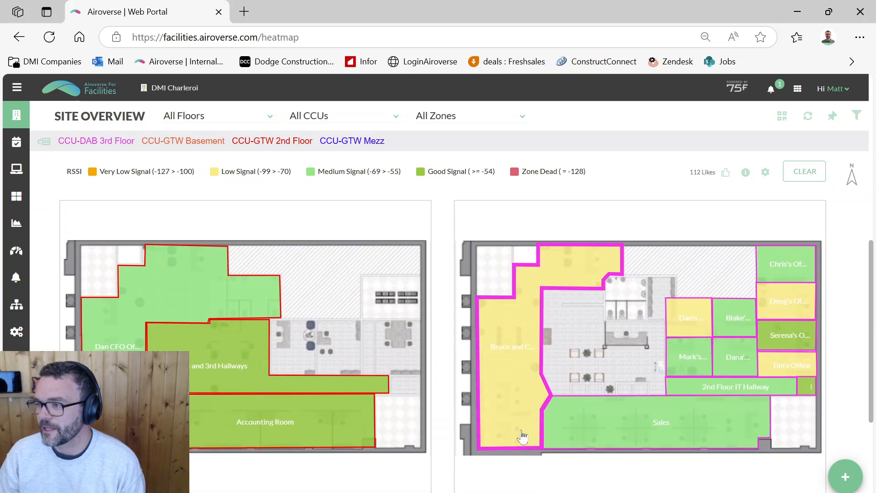
scroll(429, 364, "up", 6)
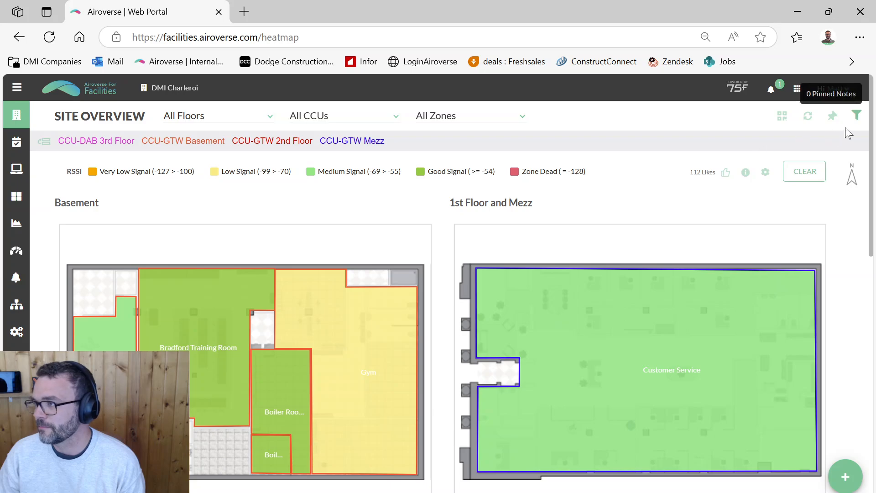
Step: Look through the available heatmap filters, search them for "co2" and clear the search
left_click(857, 119)
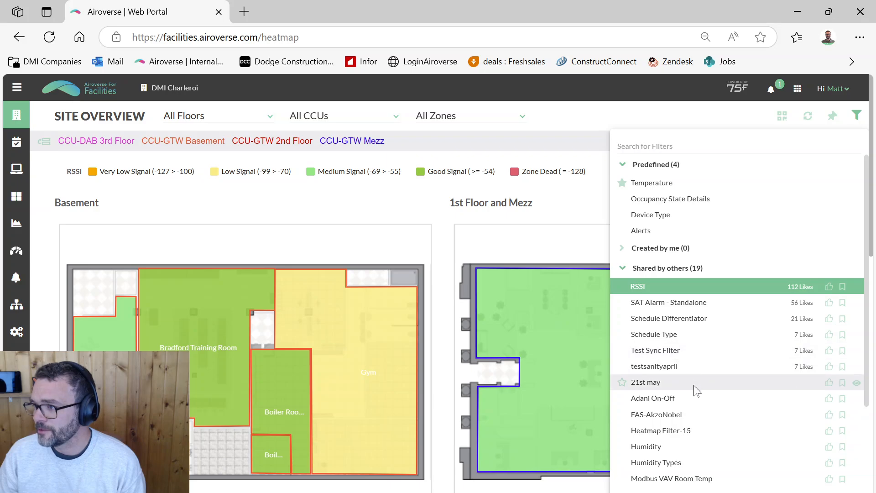
scroll(691, 394, "down", 2)
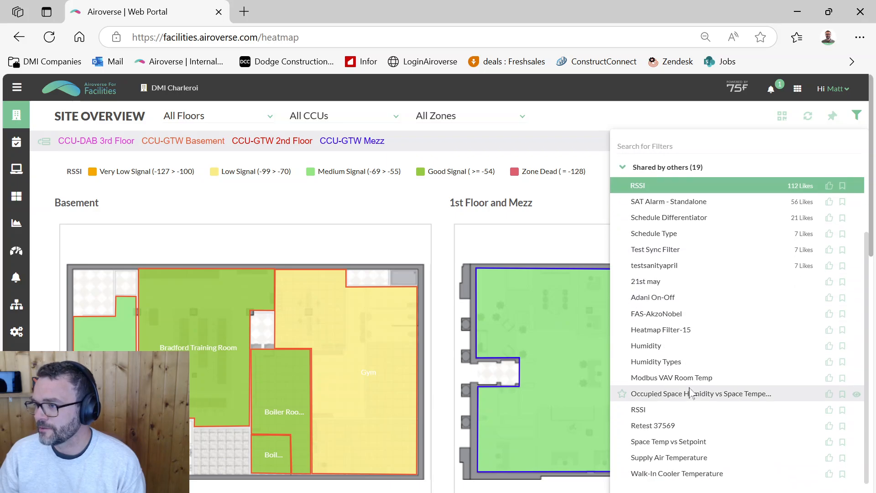
scroll(691, 393, "up", 2)
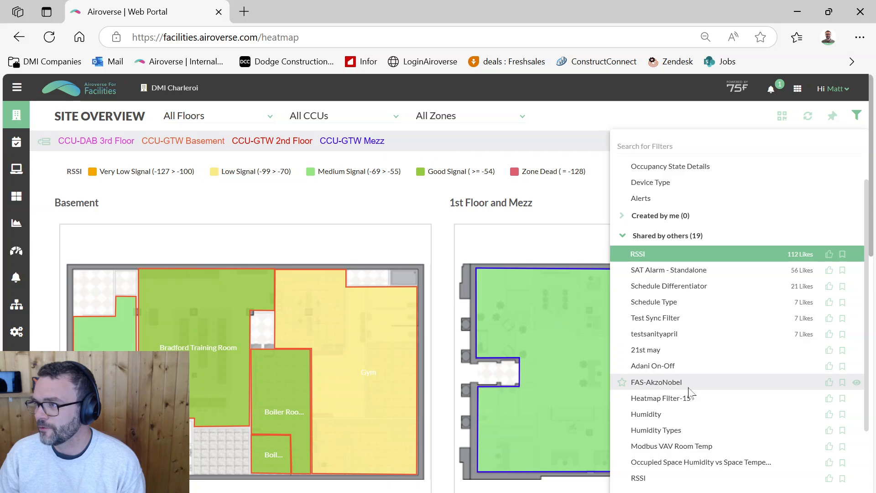
left_click(648, 146)
type("d")
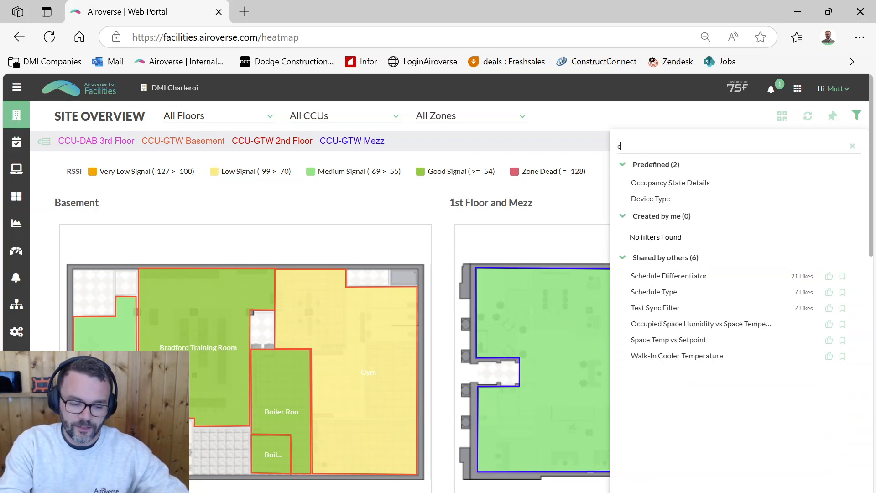
type("o2")
key("BackSpace")
key("BackSpace")
key("BackSpace")
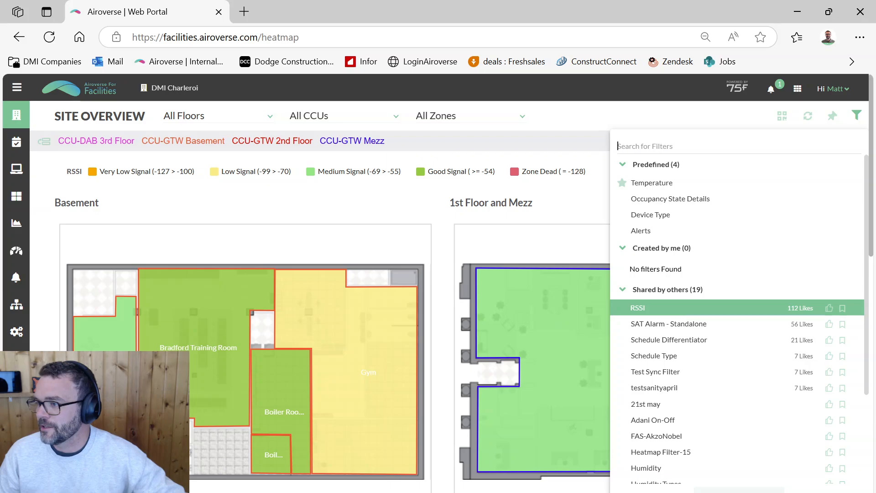
Step: Start a new heatmap filter and name it "IAQ - CO2 Sensor"
left_click(740, 491)
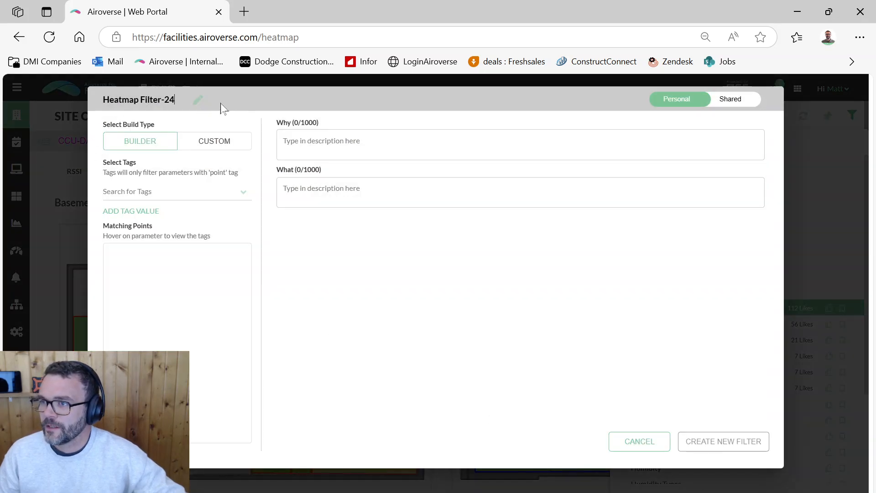
left_click_drag(180, 99, 50, 105)
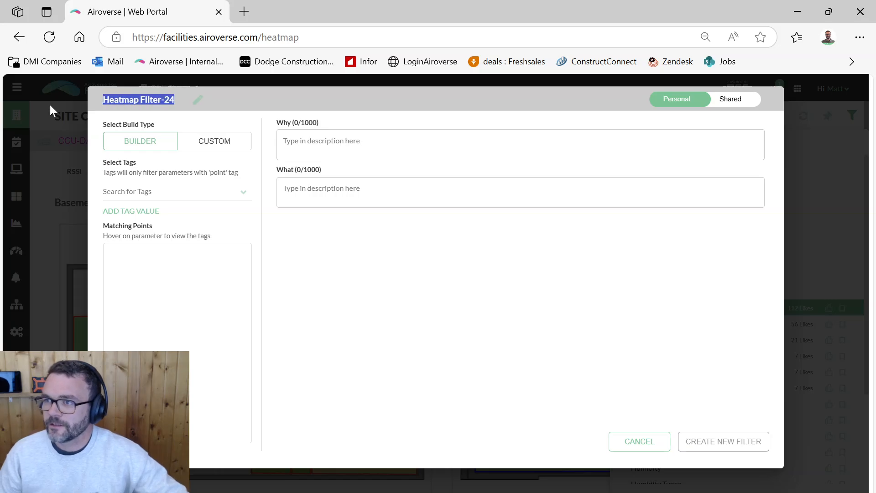
key("BackSpace")
type("IAQ")
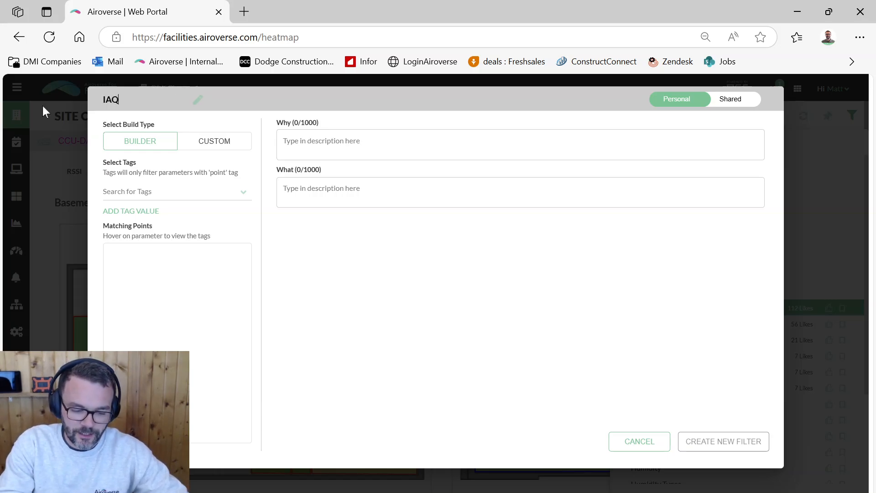
type(" - CO2")
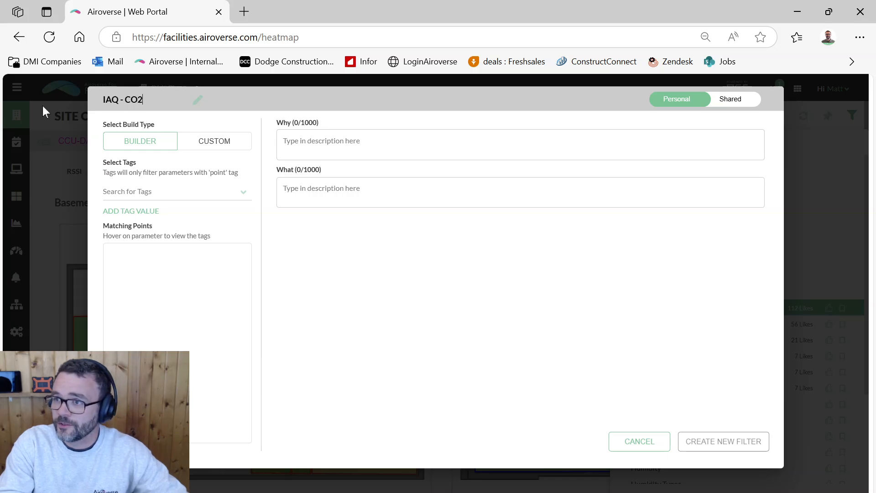
type(" Sensor")
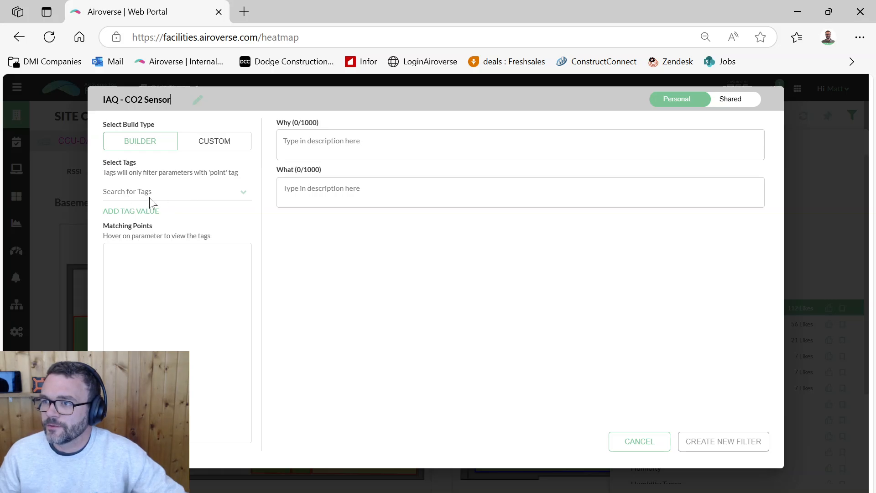
Step: Open a second copy of the portal in a new browser tab and go to its Site Explorer
left_click(223, 37)
right_click(224, 37)
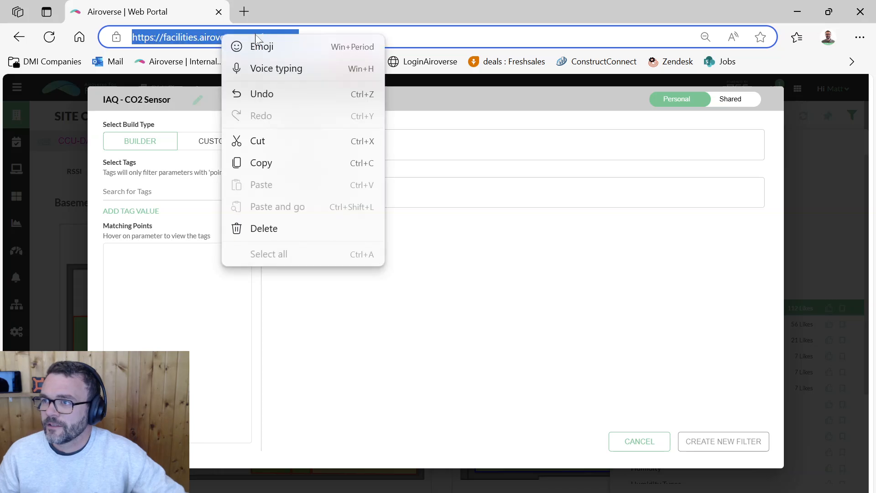
left_click(283, 163)
left_click(244, 11)
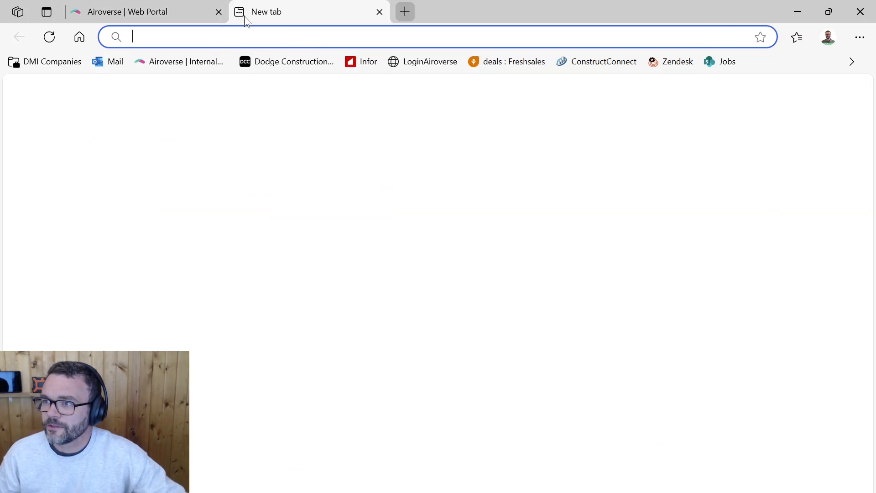
key("ctrl+v")
key("Return")
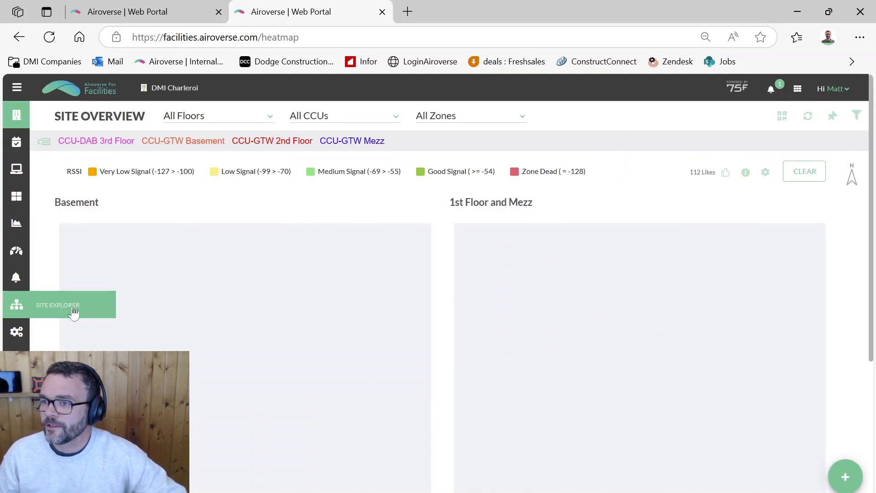
left_click(73, 311)
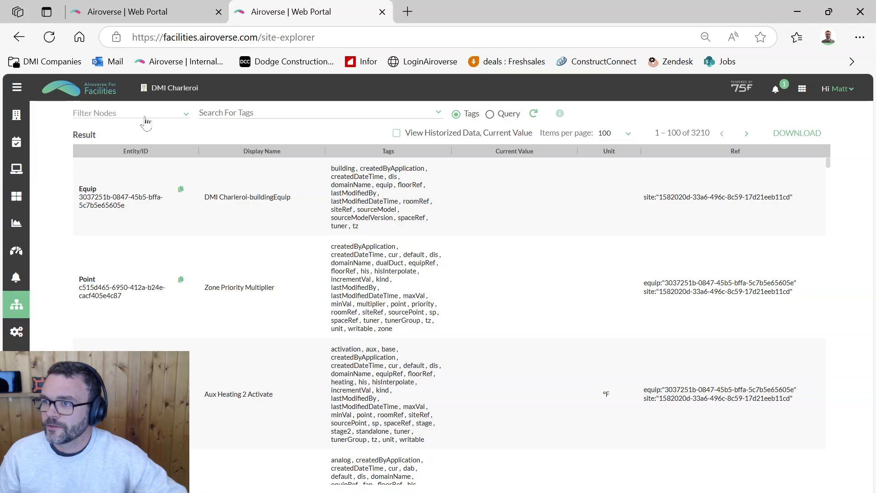
Step: Search the nodes for "gym" and limit the Site Explorer results to the room CCU-GTW Basement-Gym
left_click(146, 122)
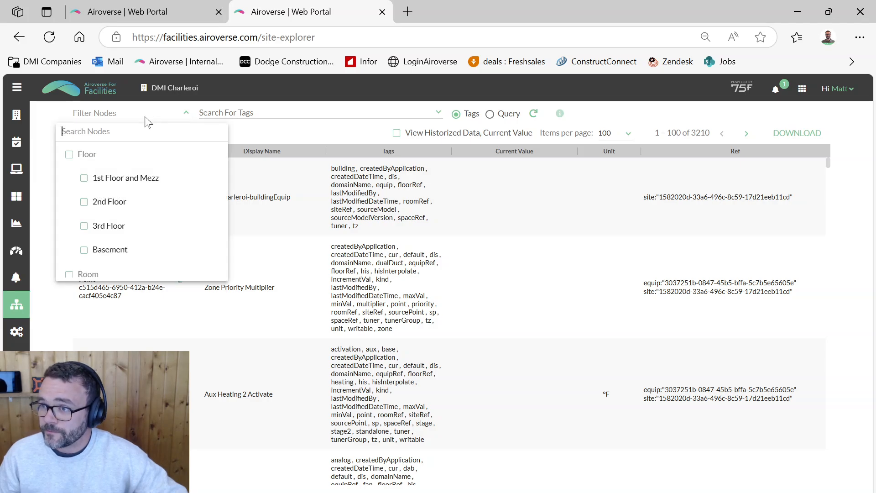
left_click(140, 136)
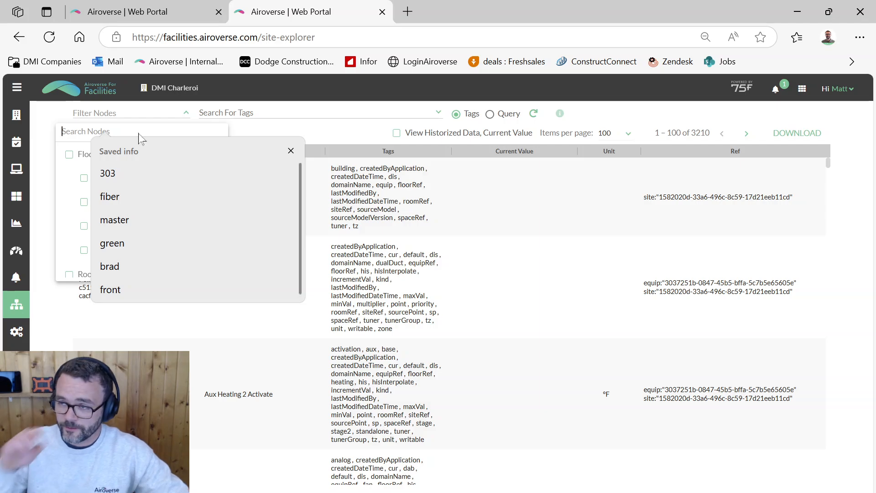
left_click(82, 136)
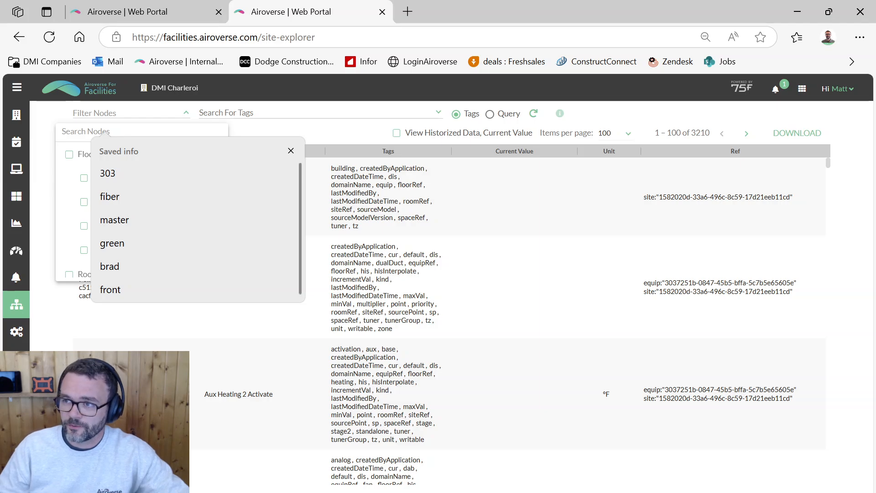
type("gym")
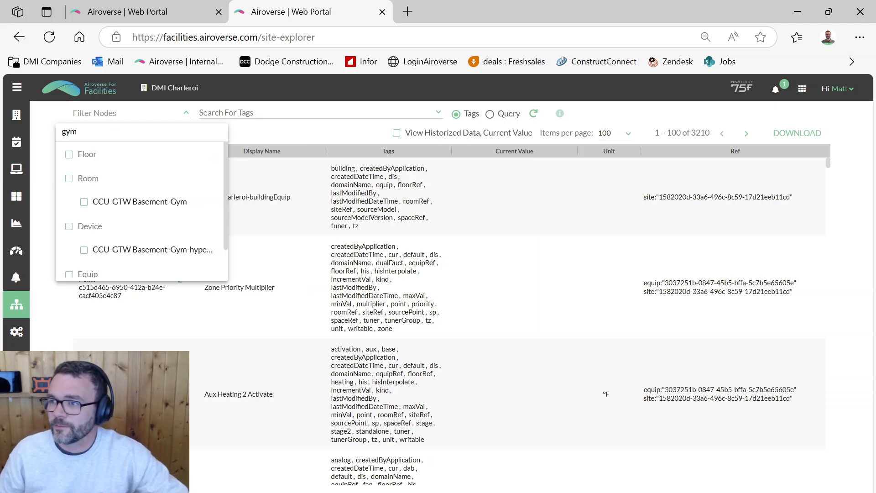
left_click(84, 204)
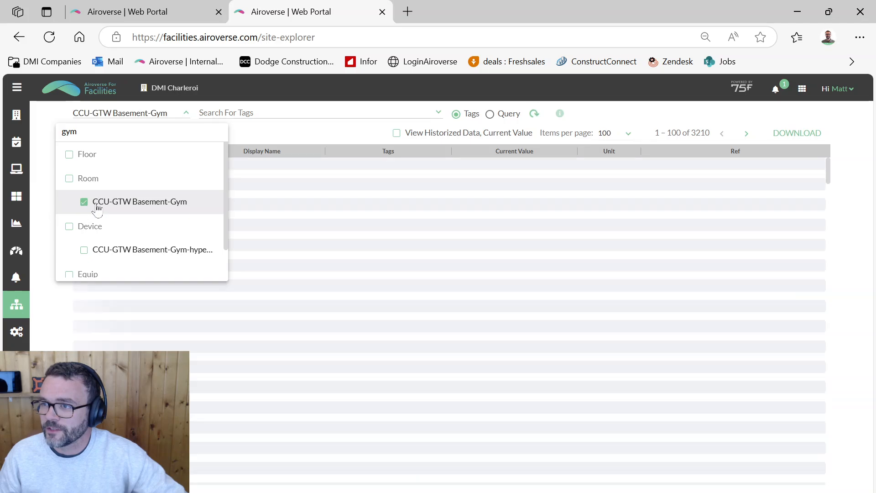
Step: Filter the gym's entities by the tag co2 and examine the tags of the matching points
left_click(298, 118)
left_click(298, 118)
type("c")
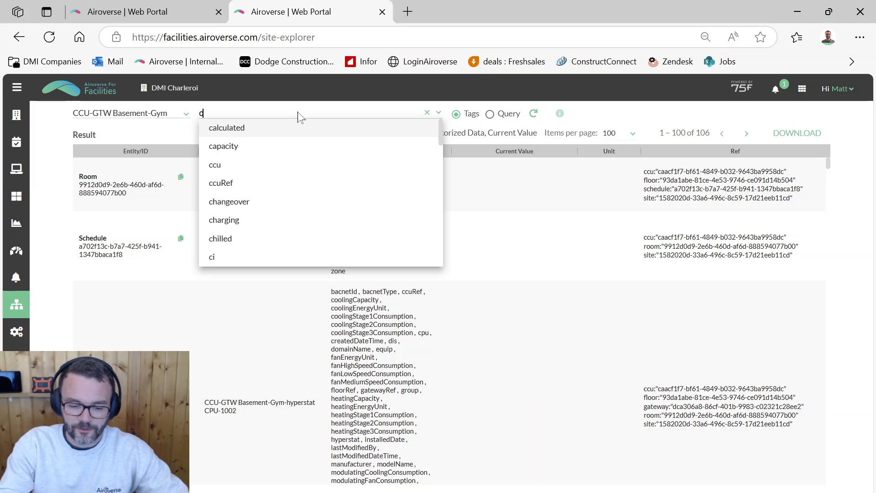
type("o2")
key("Return")
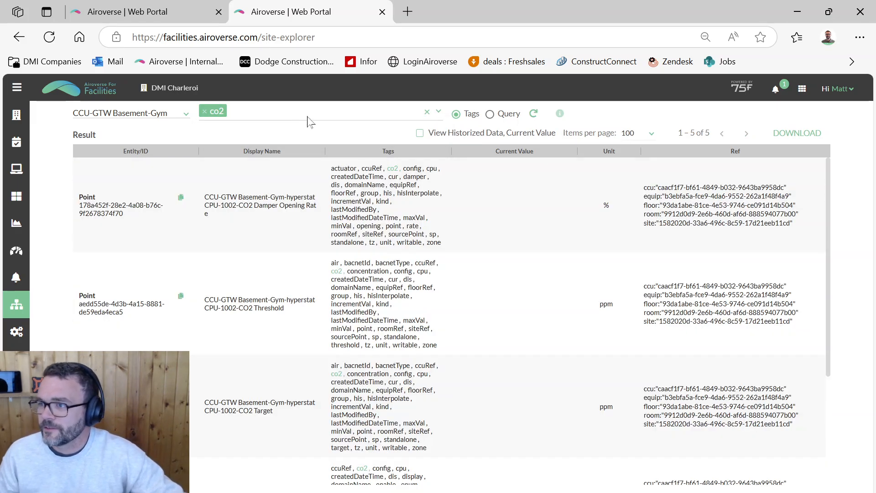
scroll(319, 364, "down", 2)
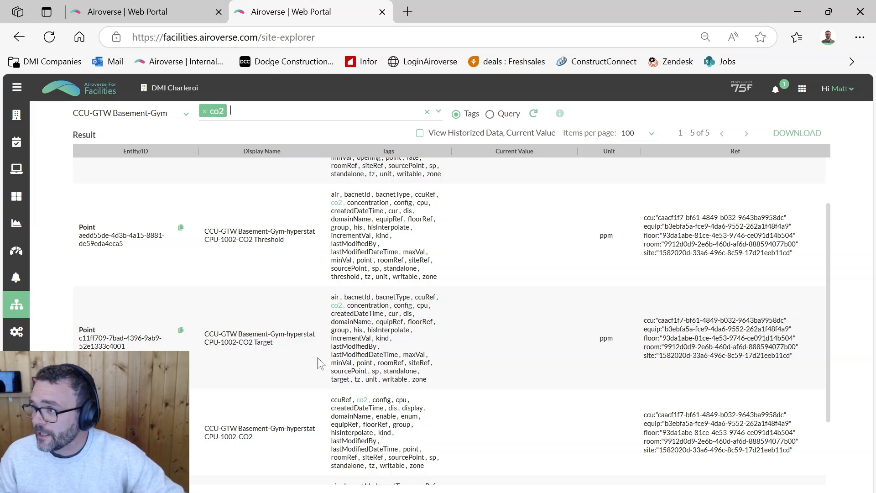
scroll(429, 382, "down", 3)
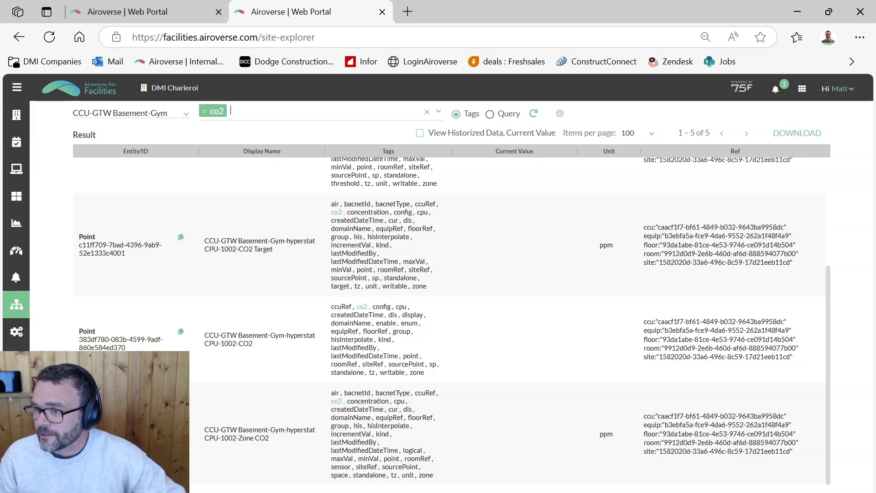
Step: Show historized data and current values for the gym's co2 points and check the Zone CO2 point's reading
left_click_drag(239, 438, 259, 438)
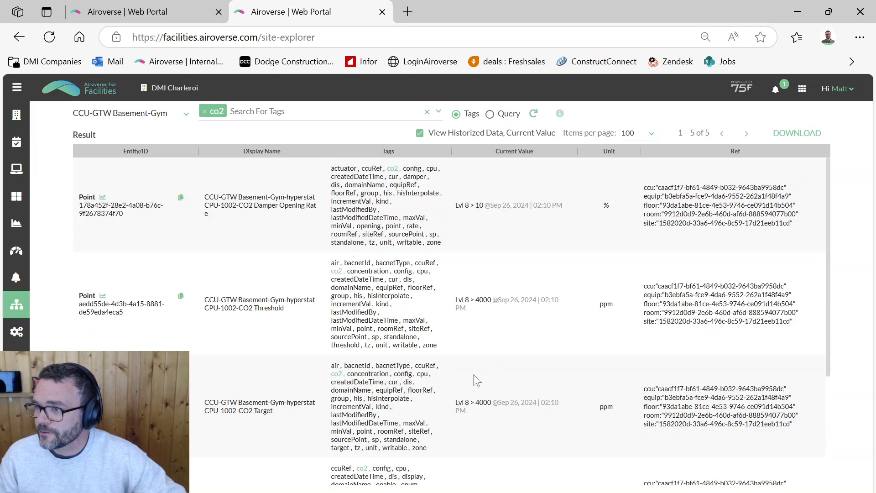
scroll(477, 380, "down", 3)
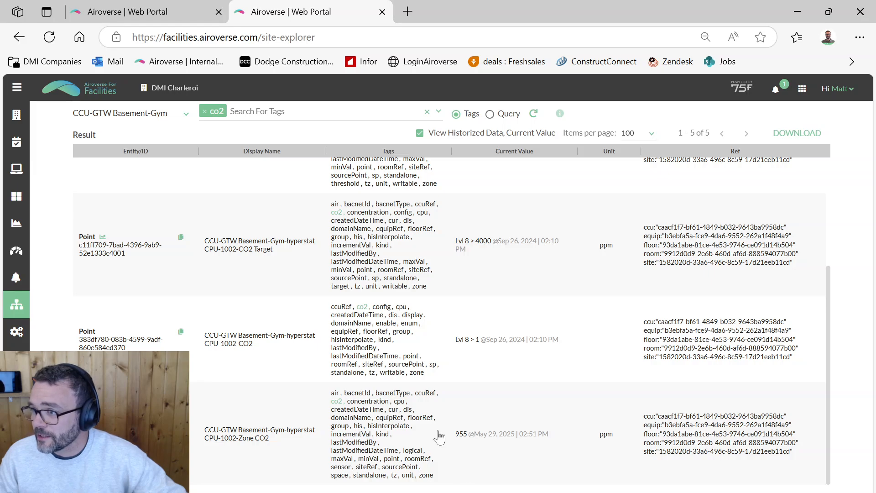
left_click_drag(454, 435, 479, 435)
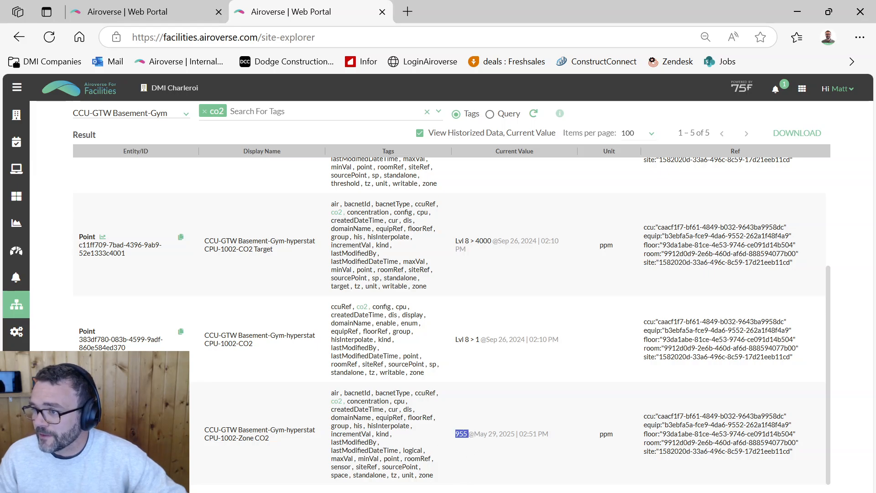
left_click(470, 356)
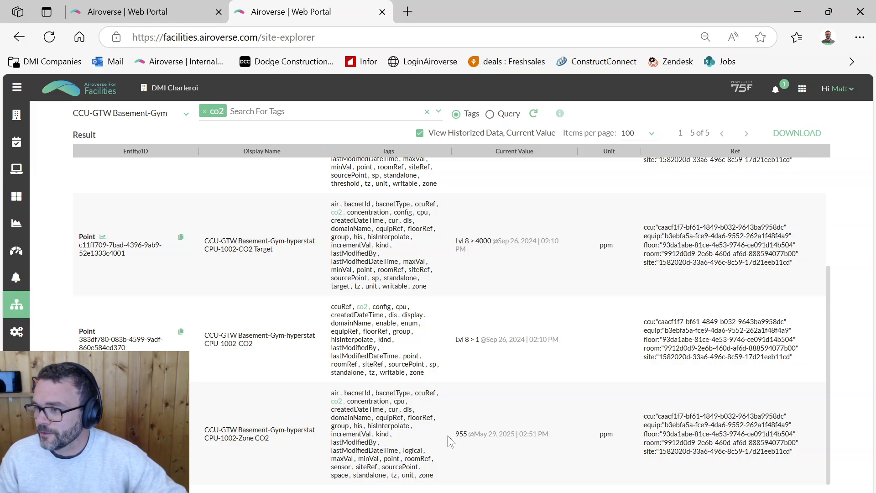
left_click_drag(454, 434, 470, 436)
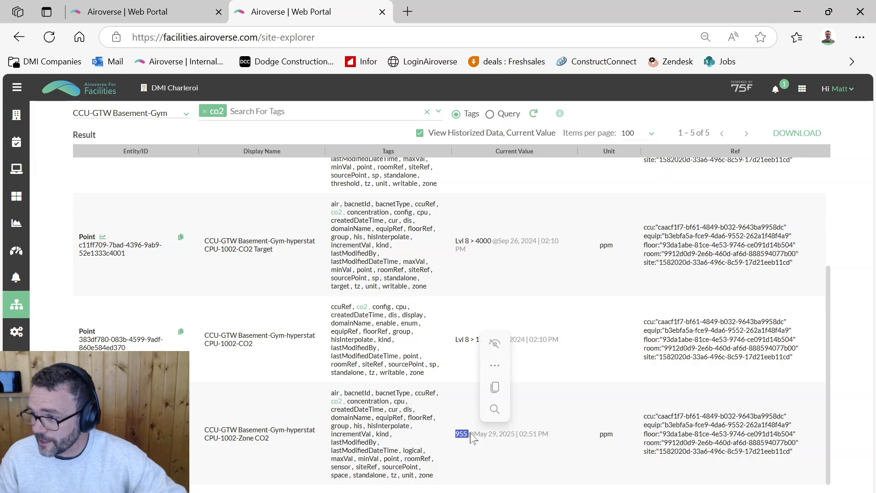
Step: Open the tag details of the gym's Zone CO2 point and read through its keys and values
left_click(343, 446)
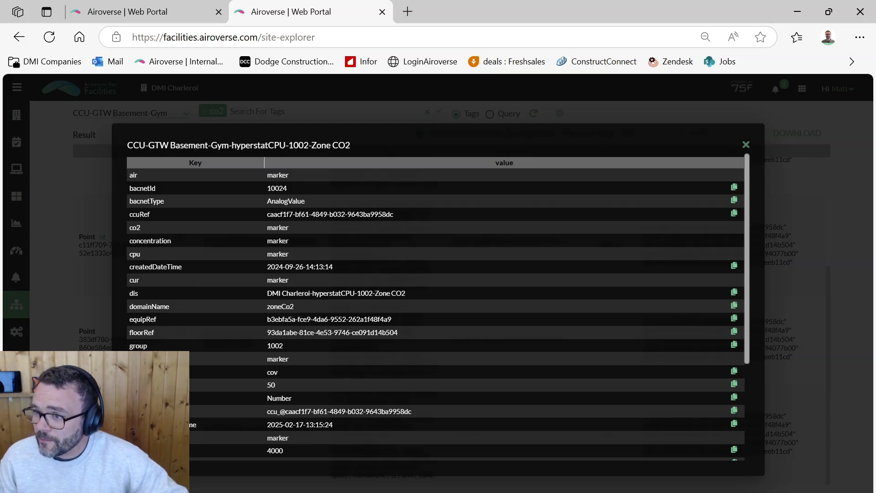
scroll(436, 310, "down", 3)
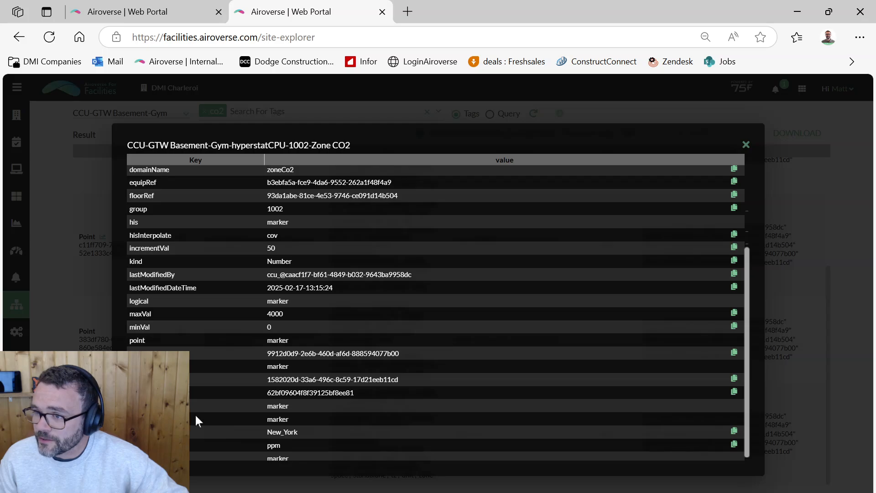
scroll(197, 420, "down", 1)
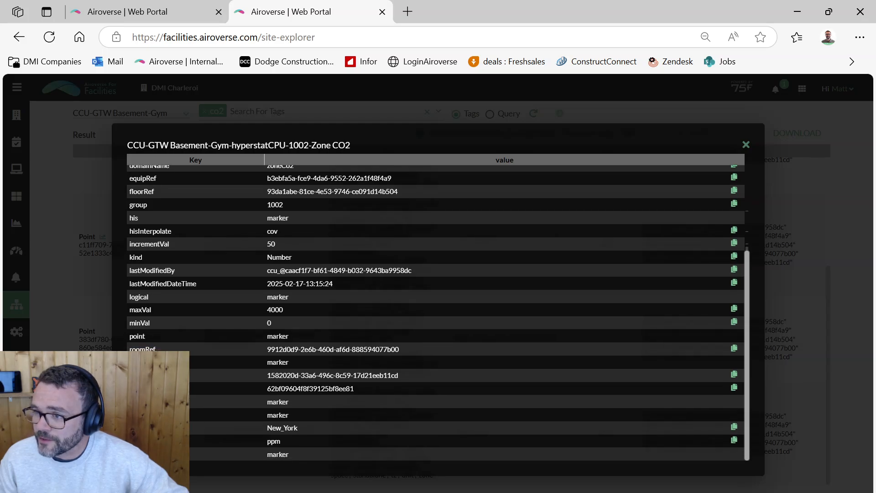
Step: Return to the IAQ - CO2 Sensor heatmap filter and select the tags co2, sensor and zone
left_click(158, 23)
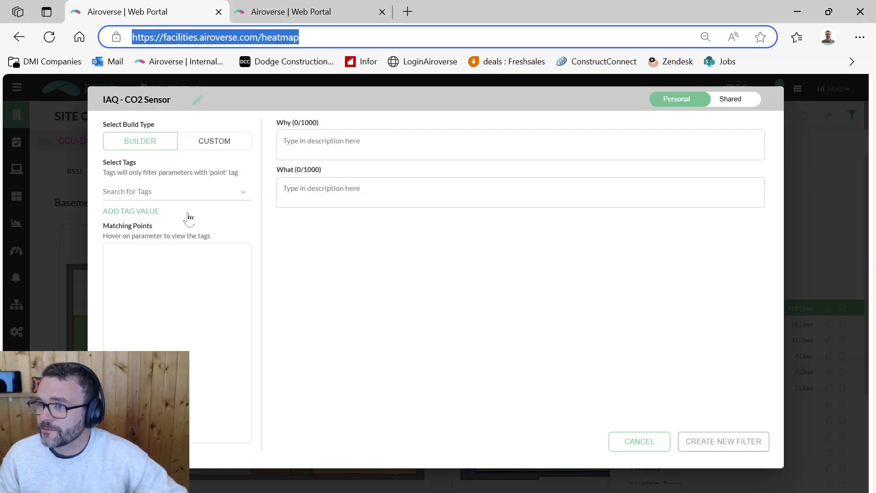
left_click(161, 193)
type("co2")
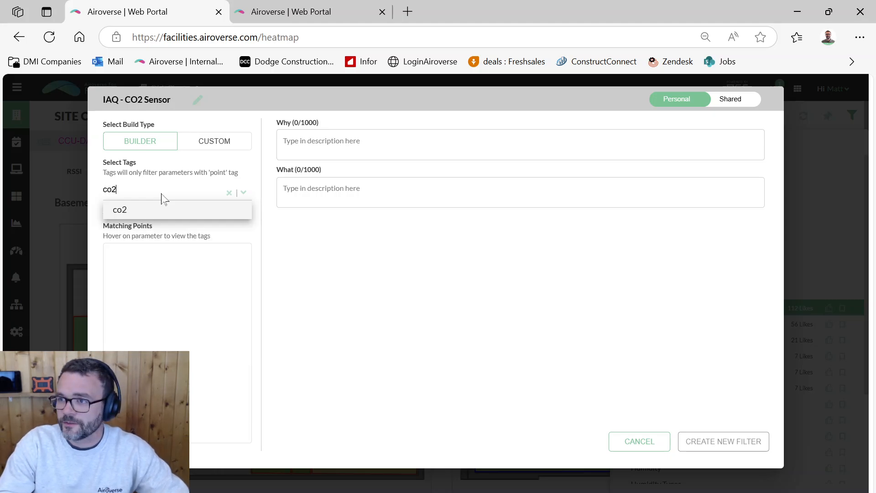
key("Return")
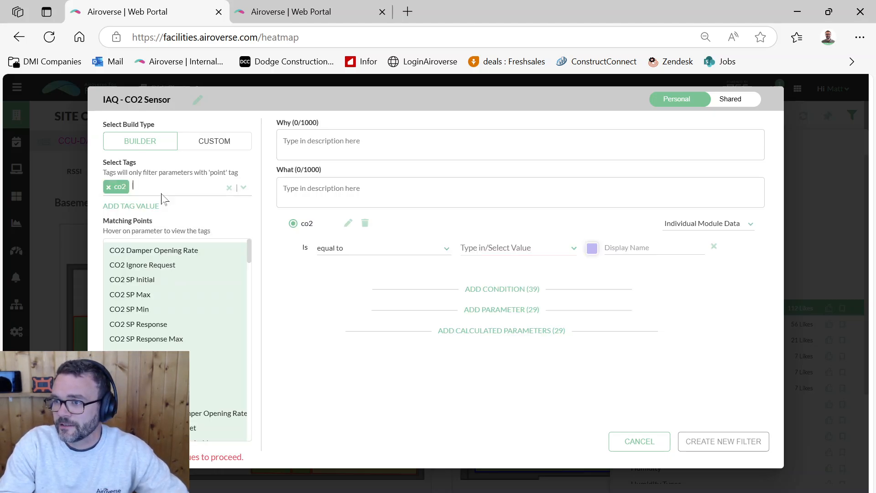
type("senso")
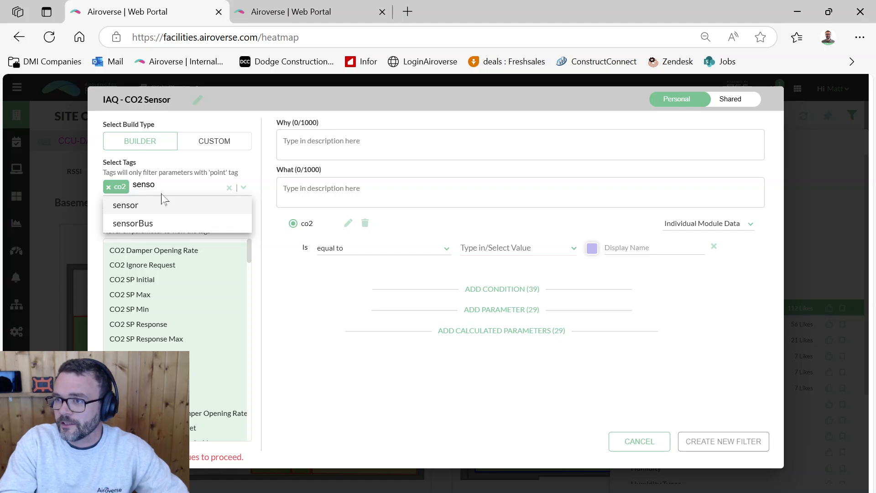
key("Return")
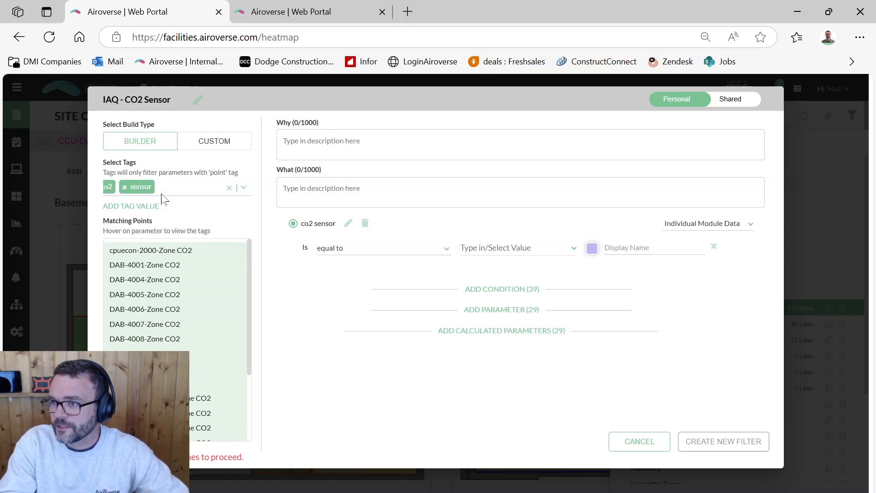
type("zone")
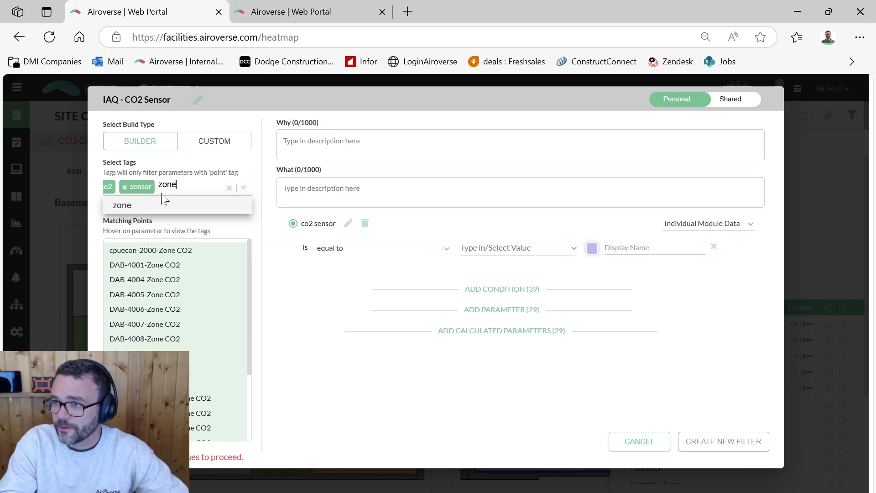
key("Return")
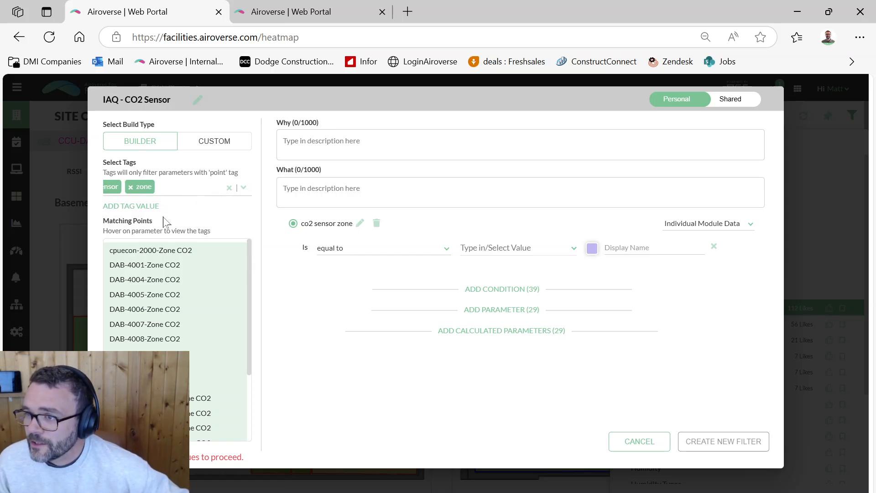
Step: Review the filter's matching points and compare them with the Zone CO2 point's tag details in Site Explorer
mouse_move(170, 270)
scroll(190, 365, "down", 3)
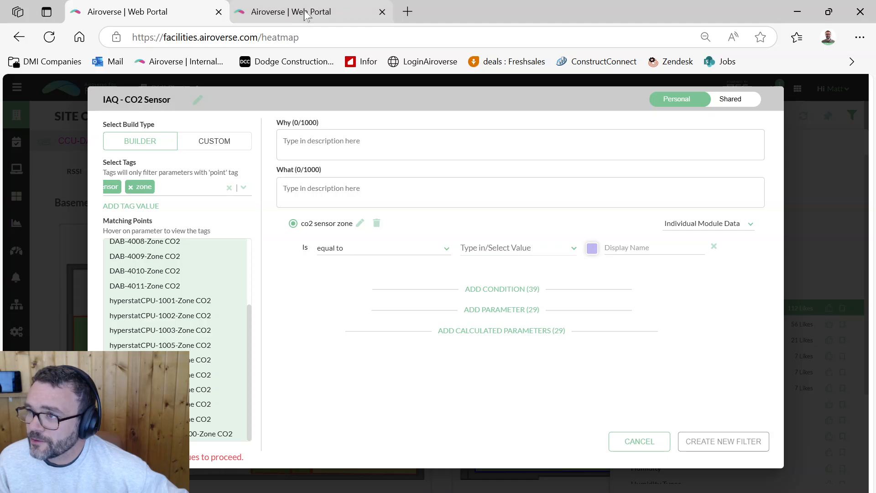
key("ctrl+Tab")
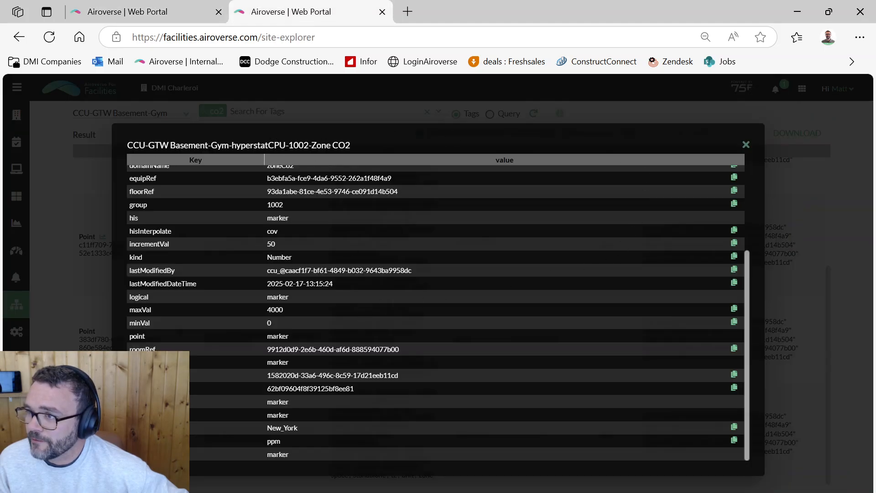
left_click(176, 17)
left_click(276, 17)
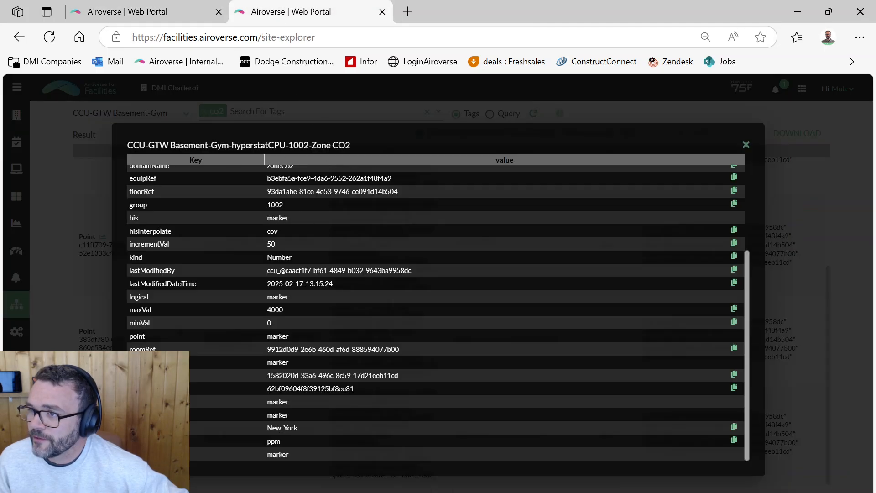
left_click(137, 12)
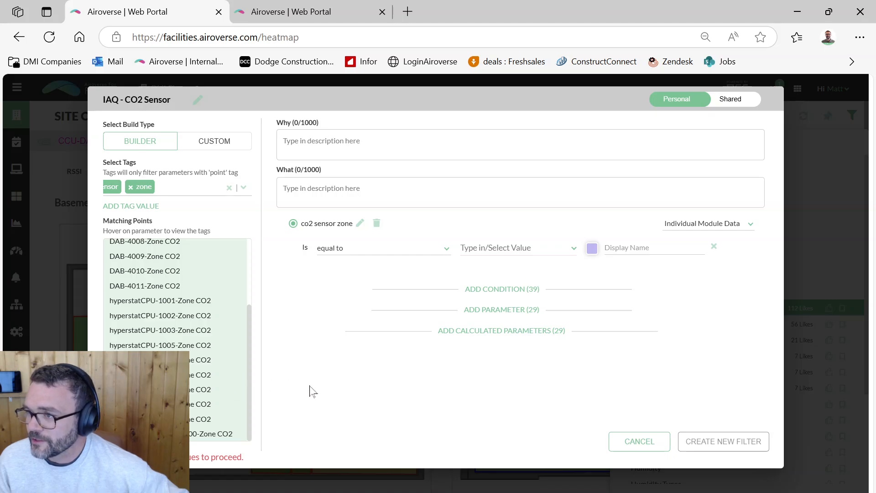
Step: Rename the filter's co2 sensor zone parameter to "CO2 Sensor"
left_click(359, 224)
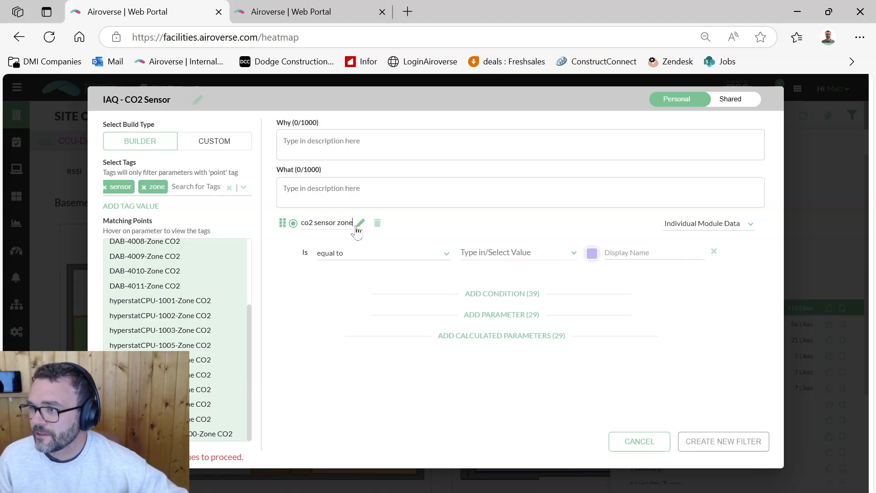
left_click_drag(355, 224, 273, 228)
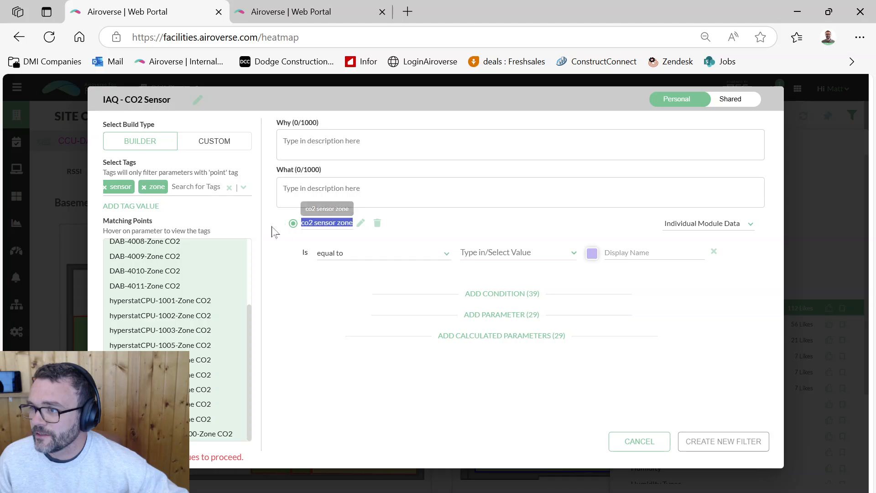
type("CO2 Sensor")
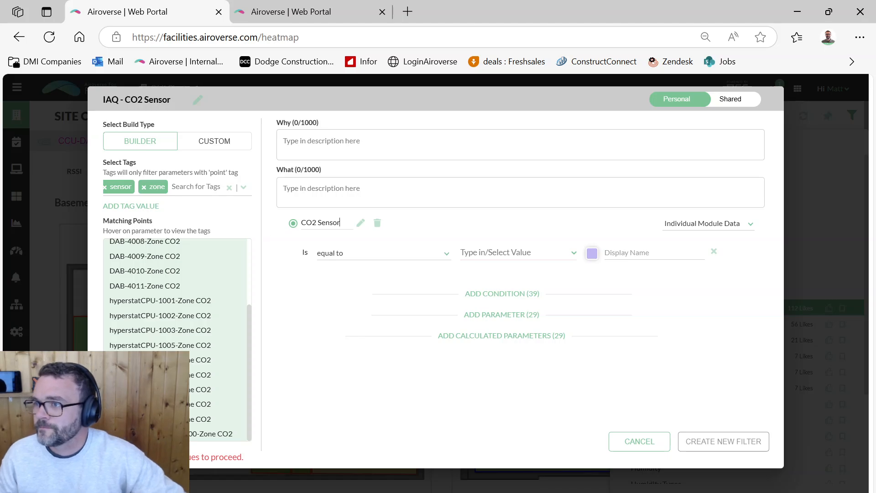
key("Return")
Step: Fill in the filter's Why description with "To view my IAQ based on CO2 values" and What with "CO2 Sensors with thresholds"
left_click(284, 141)
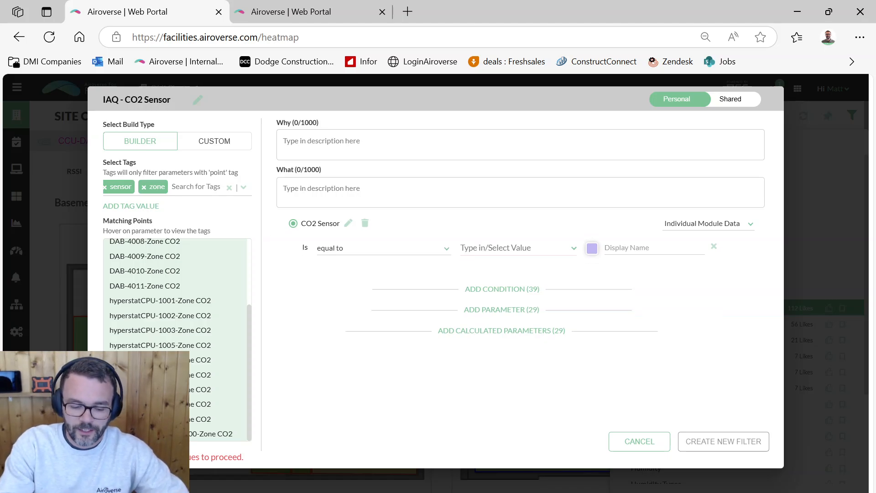
type("TO s")
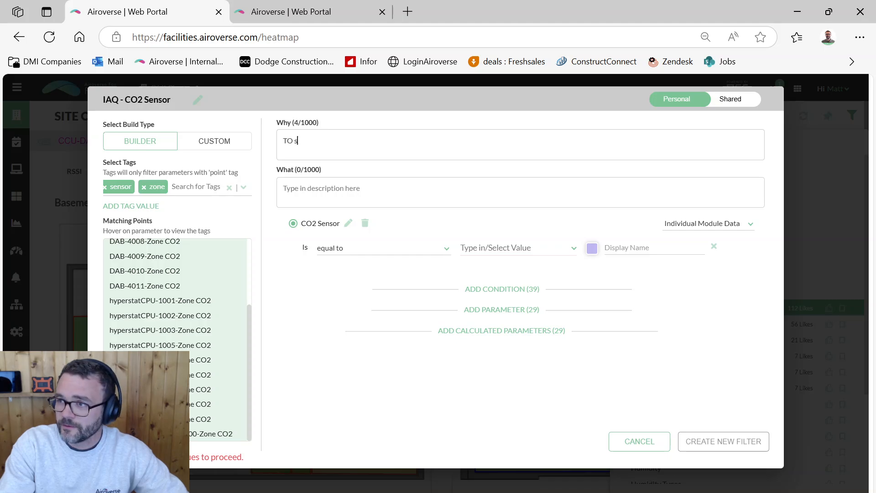
key("BackSpace")
key("BackSpace")
key("BackSpace")
key("BackSpace")
key("BackSpace")
key("BackSpace")
type("To")
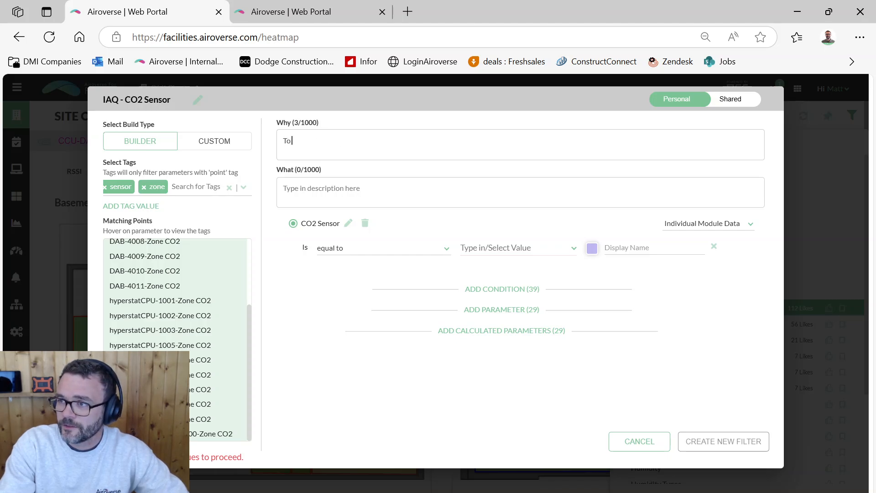
type(" view m")
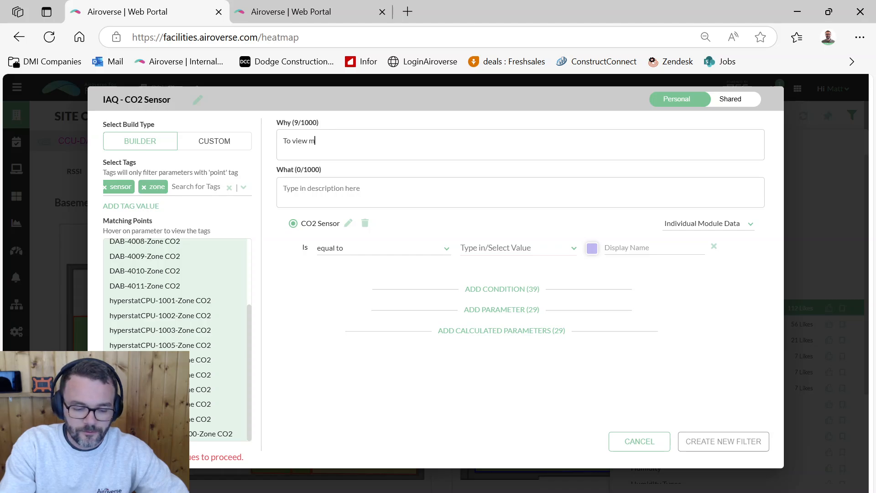
type("y IAQ based on CO2 values")
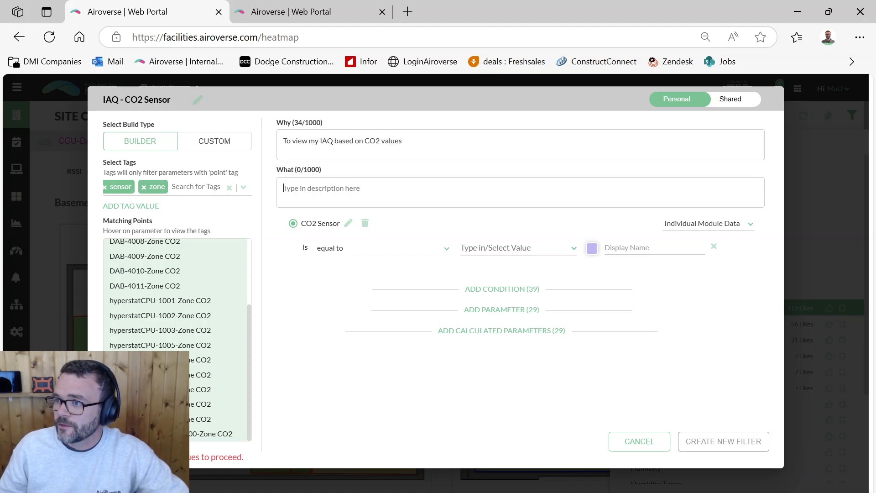
type("CO2 S")
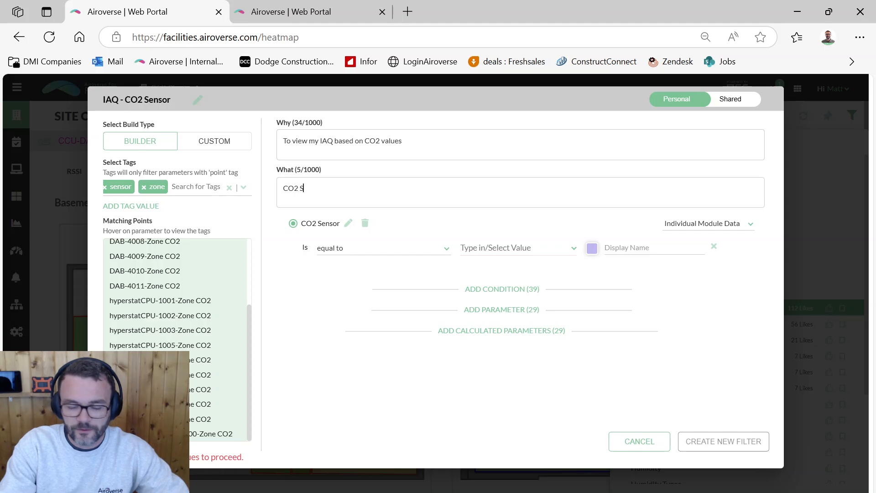
type("ensors with thresholds")
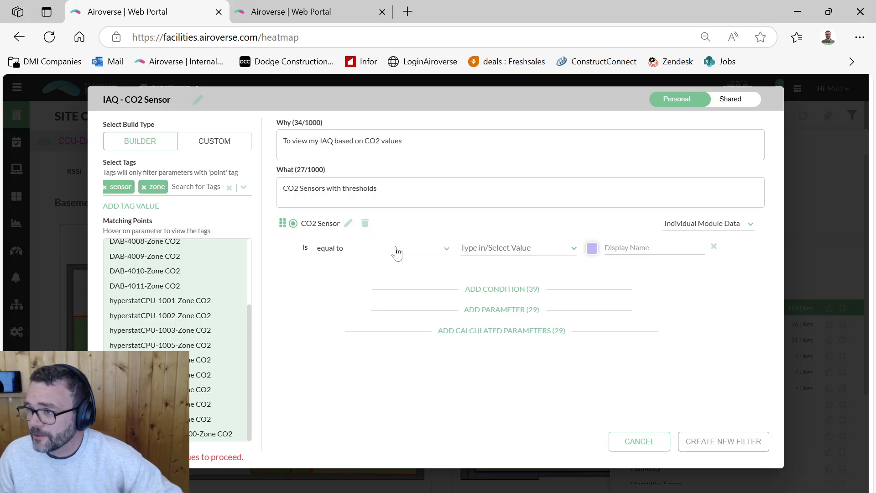
Step: Set the CO2 Sensor parameter's first condition to less than a custom value of 900
left_click(335, 251)
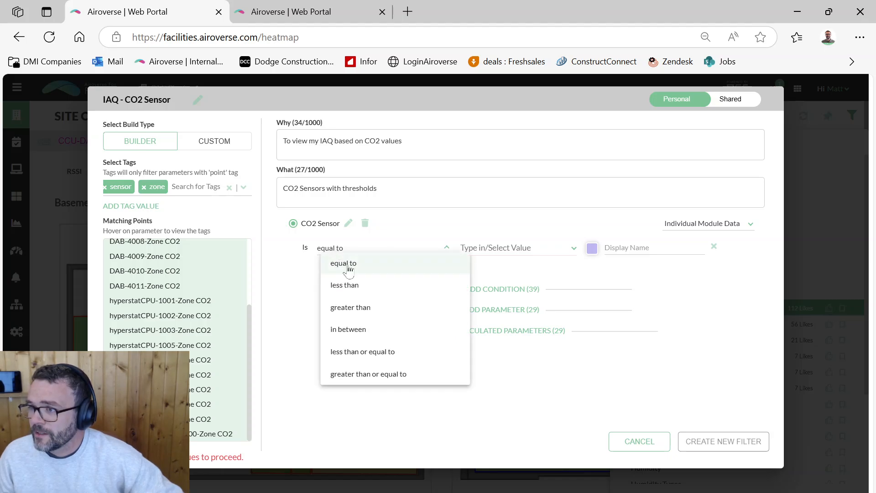
left_click(371, 286)
left_click(496, 248)
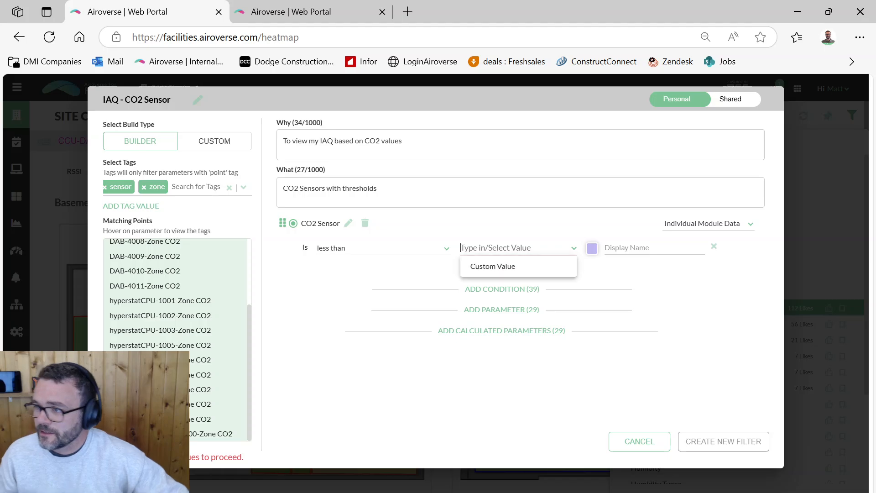
type("900")
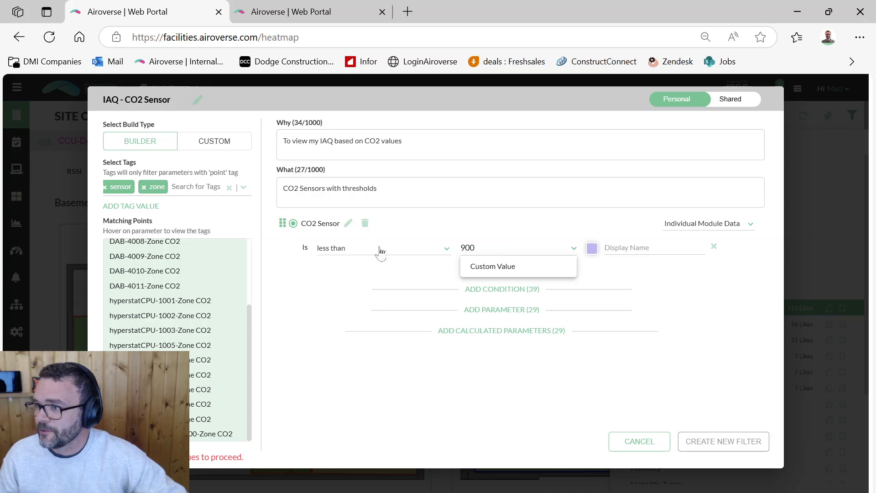
left_click(495, 266)
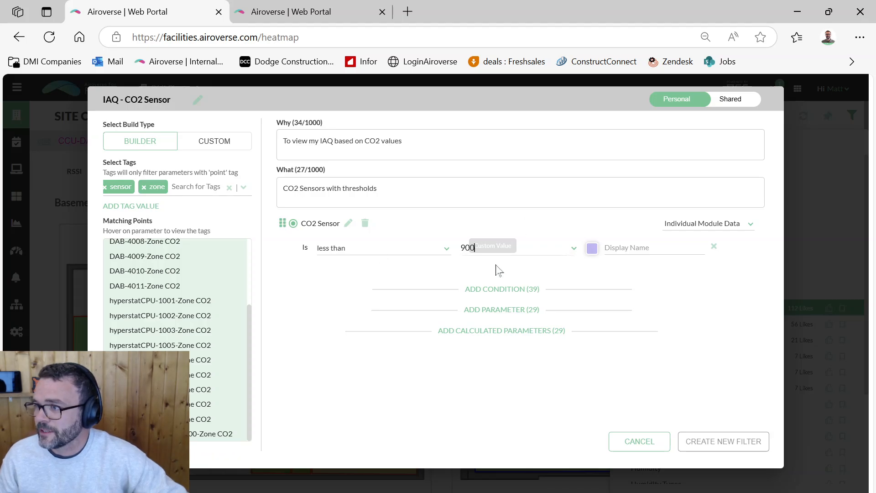
Step: Examine the predefined palette colours and the custom colour picker available for the less-than-900 condition
left_click(592, 248)
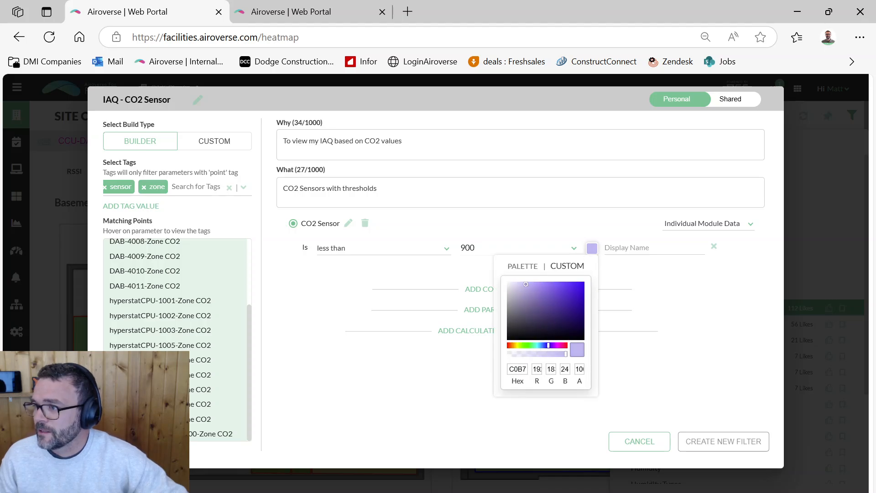
left_click(530, 270)
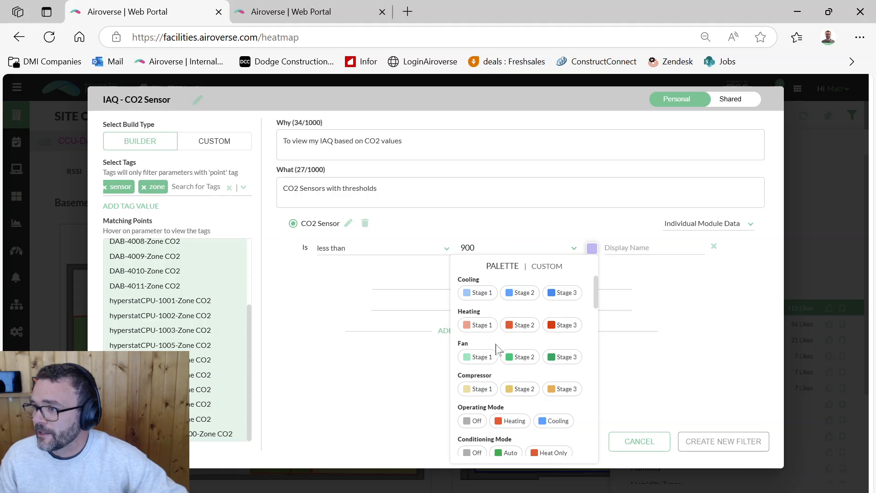
scroll(524, 366, "down", 3)
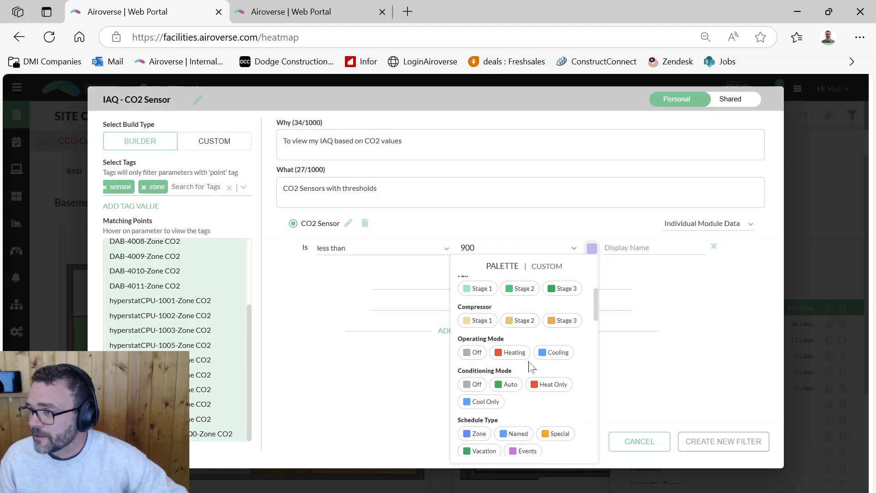
scroll(530, 367, "down", 2)
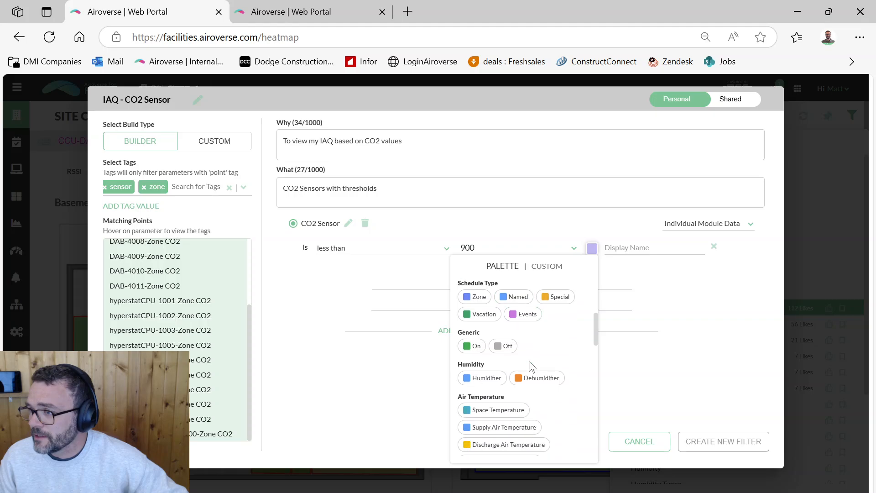
scroll(502, 361, "down", 3)
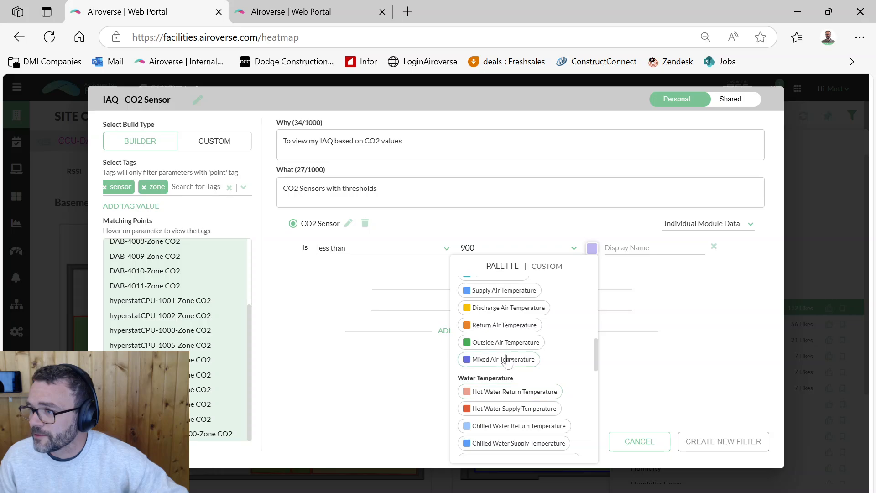
scroll(511, 348, "down", 3)
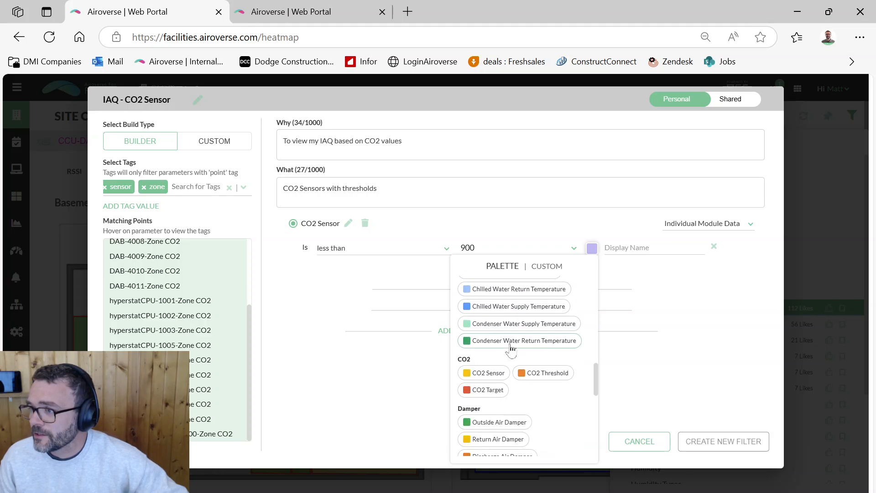
scroll(511, 348, "down", 3)
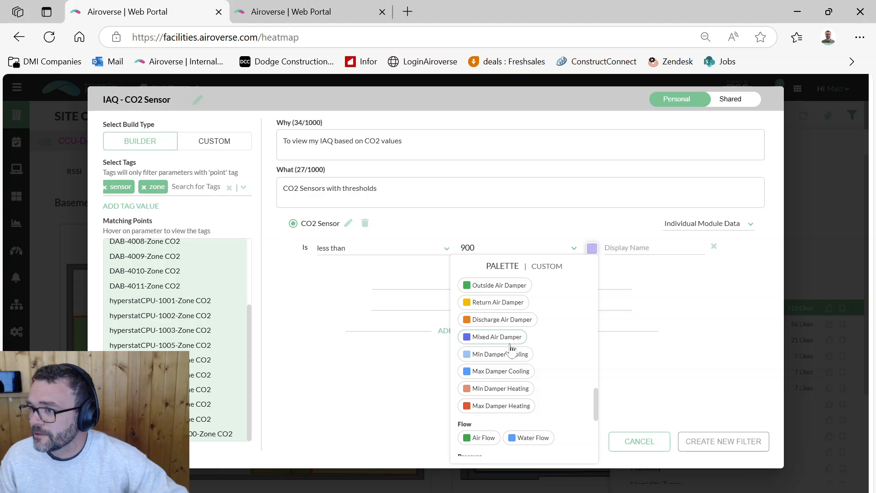
scroll(511, 348, "down", 3)
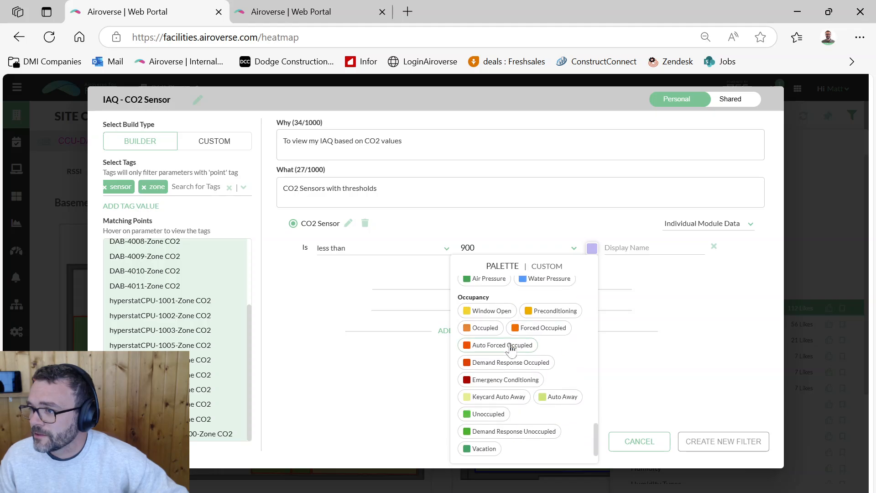
scroll(510, 346, "up", 10)
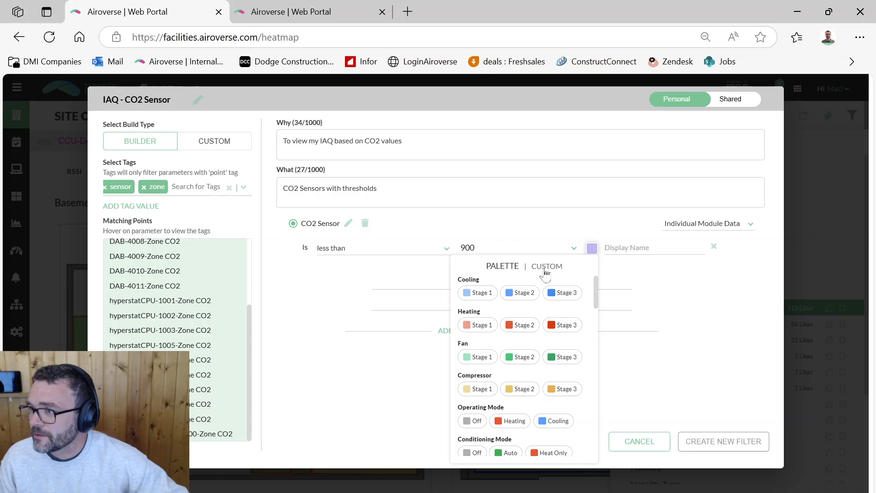
left_click(546, 268)
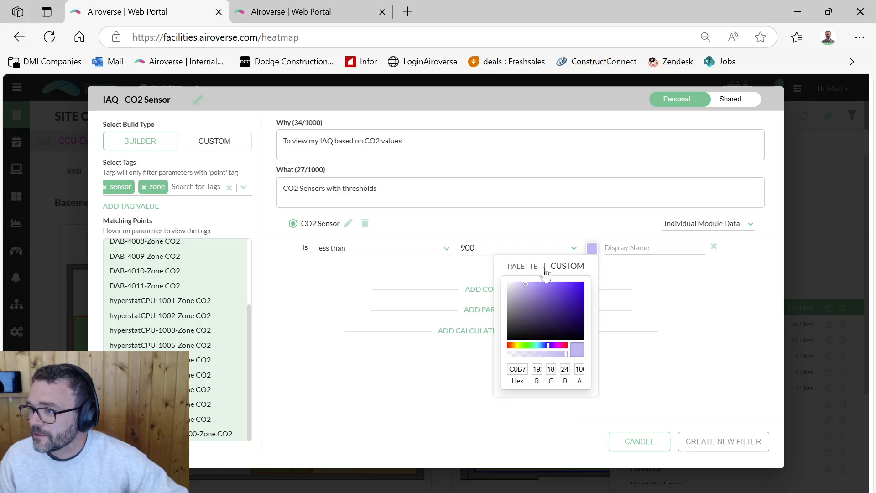
Step: Colour the less-than-900 condition with the palette's Fan Stage 2 green and give it the display name "Healthy"
left_click(512, 266)
left_click(524, 357)
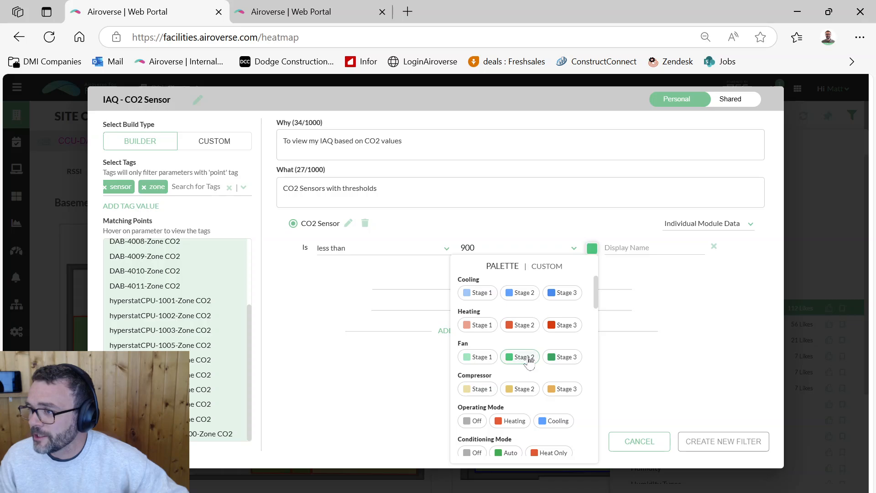
left_click(617, 252)
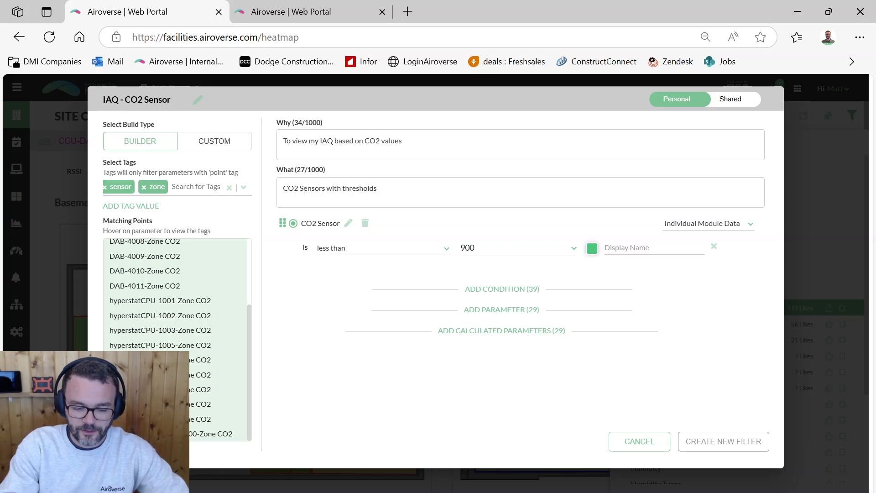
type("Healthy")
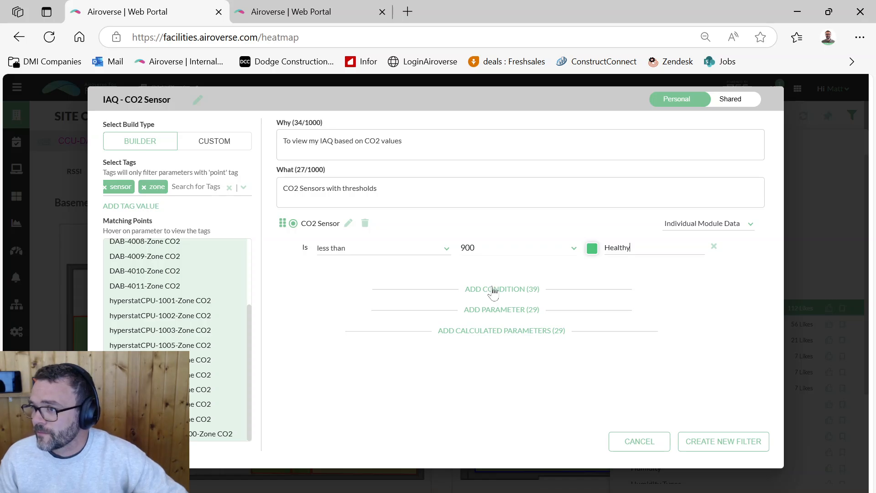
Step: Add a second CO2 Sensor condition that is in between the custom values 900 and 1400
left_click(511, 291)
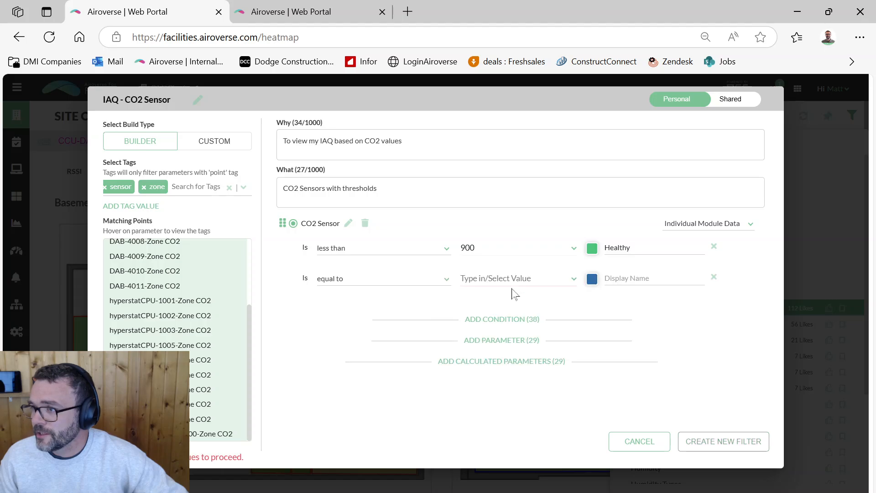
left_click(382, 287)
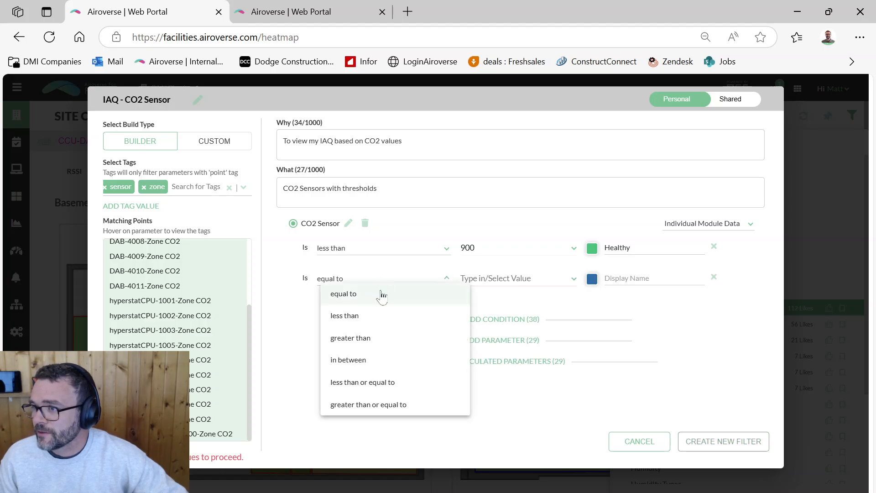
left_click(376, 360)
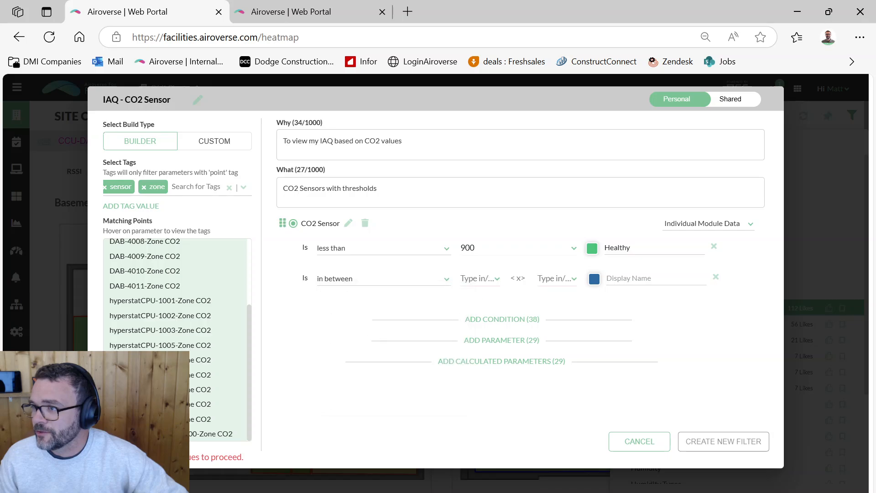
left_click(477, 278)
type("900")
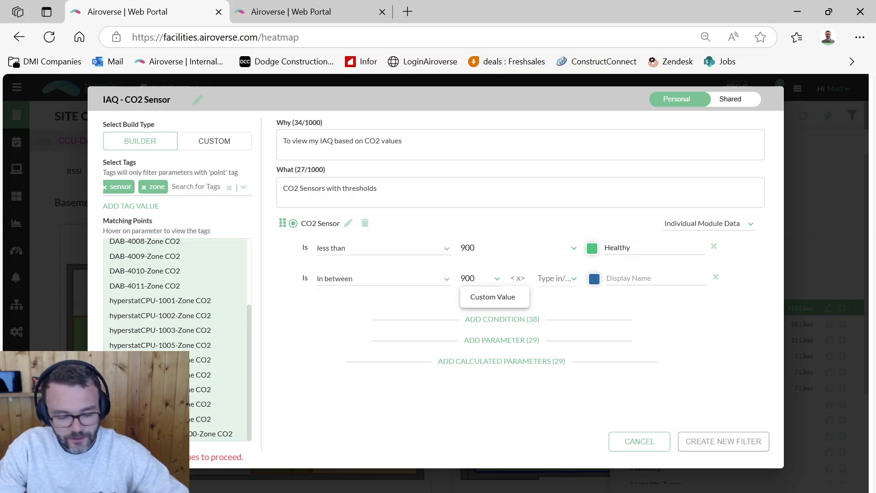
key("Tab")
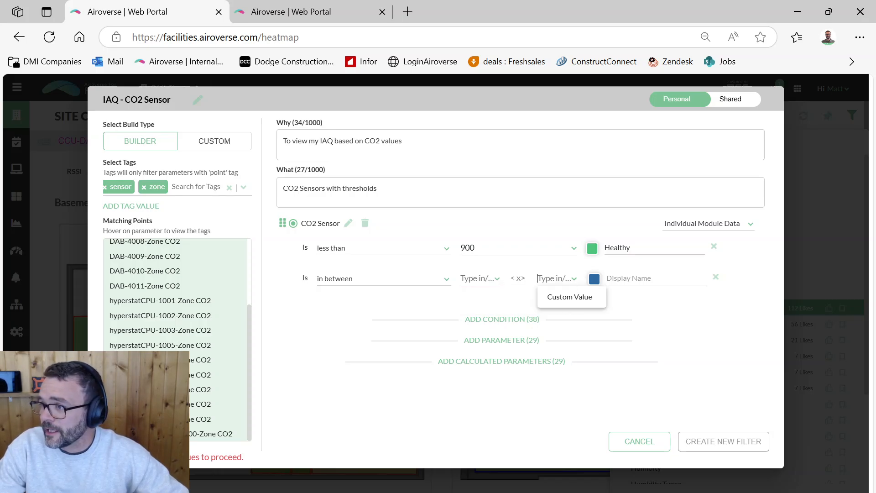
left_click(477, 278)
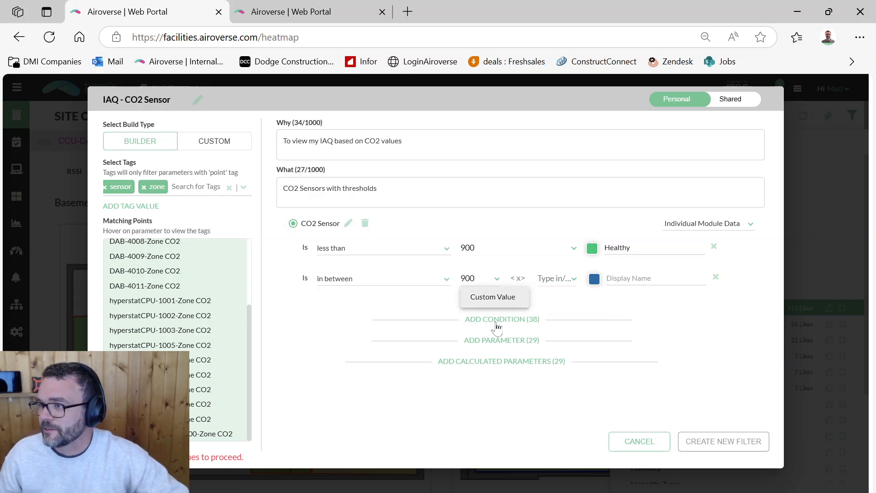
left_click(498, 301)
key("Tab")
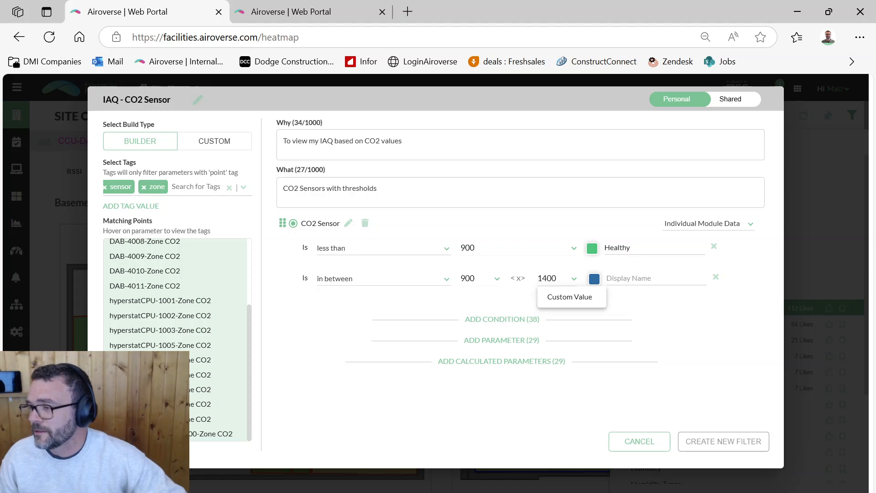
type("1400")
left_click(575, 299)
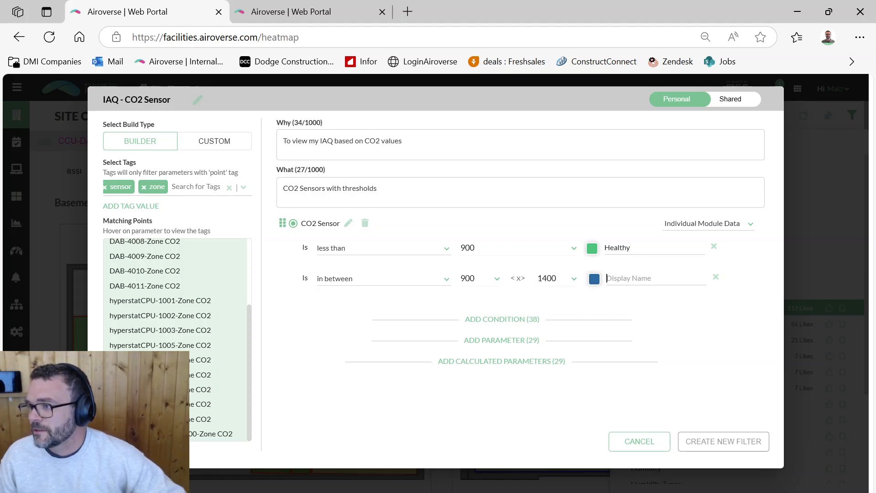
Step: Give the in-between 900 and 1400 condition the display name "Moderate"
type("At Ris")
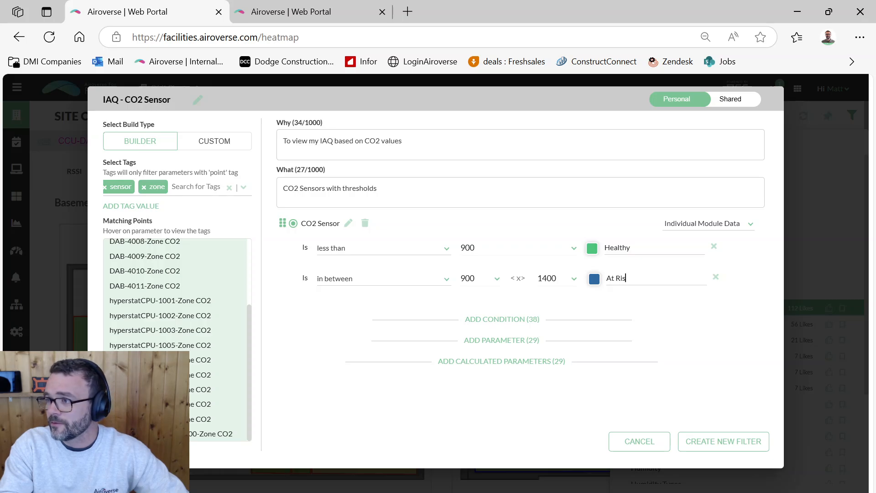
type("k")
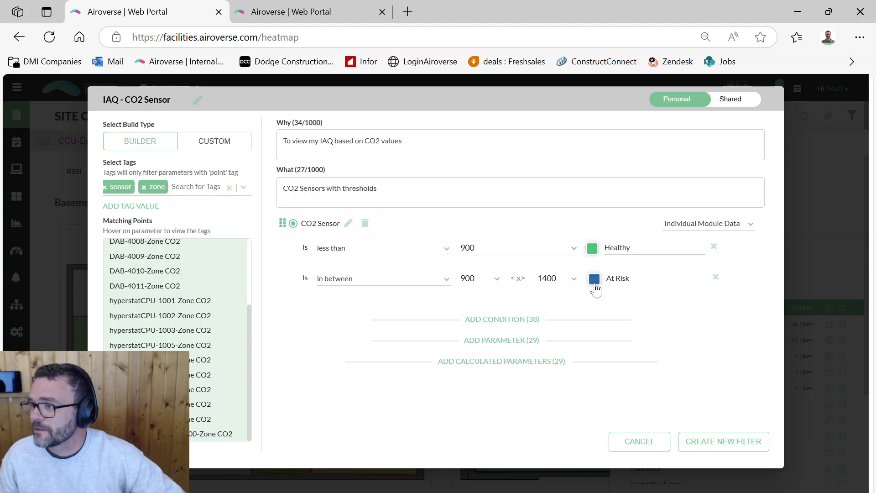
key("shift+Left")
key("shift+Left")
key("shift+Left")
key("shift+Left")
key("shift+Left")
key("shift+Left")
key("shift+Left")
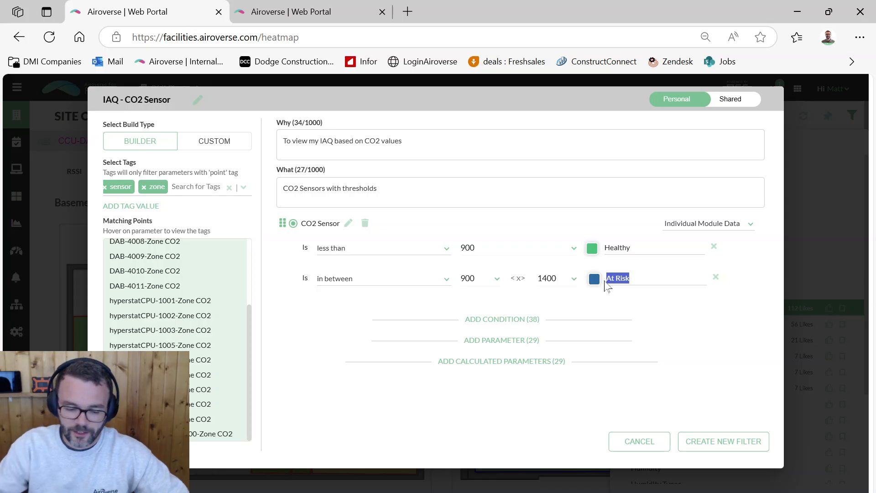
type("Moderate")
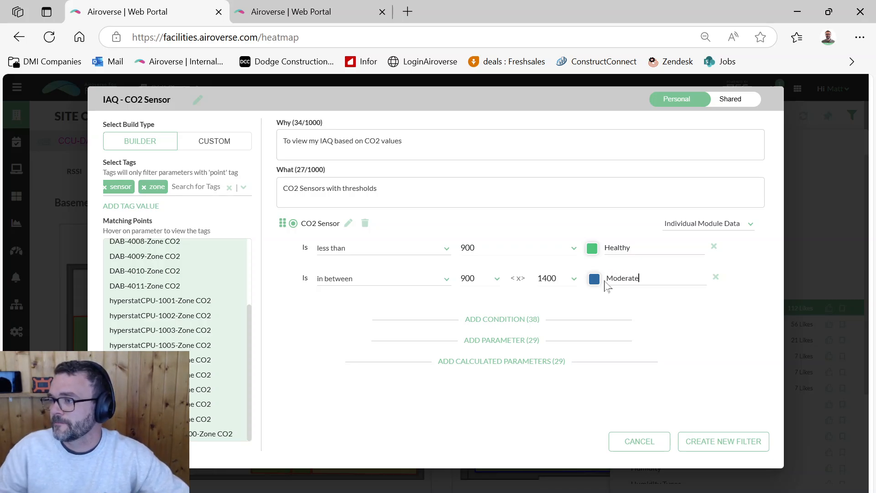
Step: Colour the Moderate condition with the palette's Compressor Stage 2 yellow
left_click(594, 279)
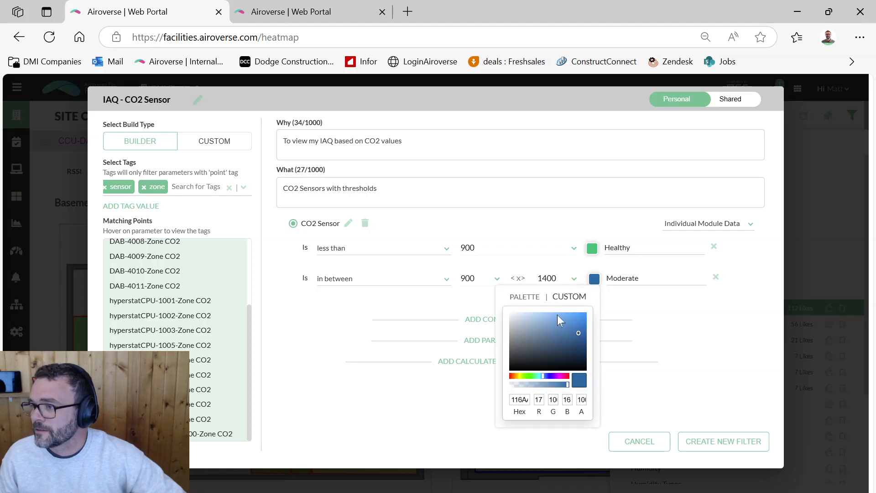
left_click(526, 296)
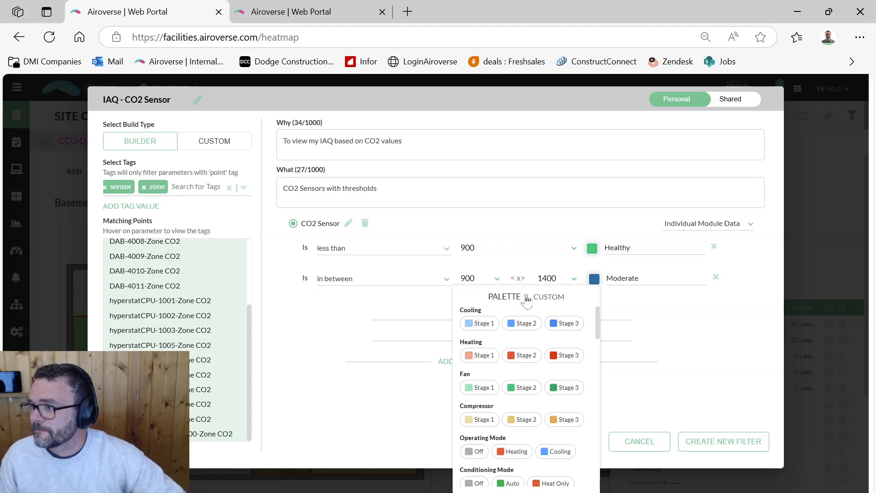
left_click(525, 419)
left_click(705, 320)
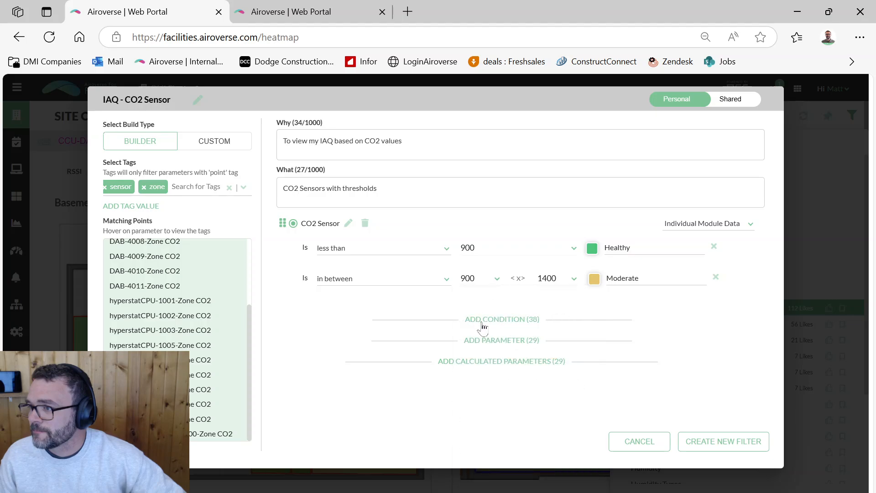
Step: Add a third CO2 Sensor condition set to greater than a custom value of 1400
left_click(487, 321)
left_click(402, 310)
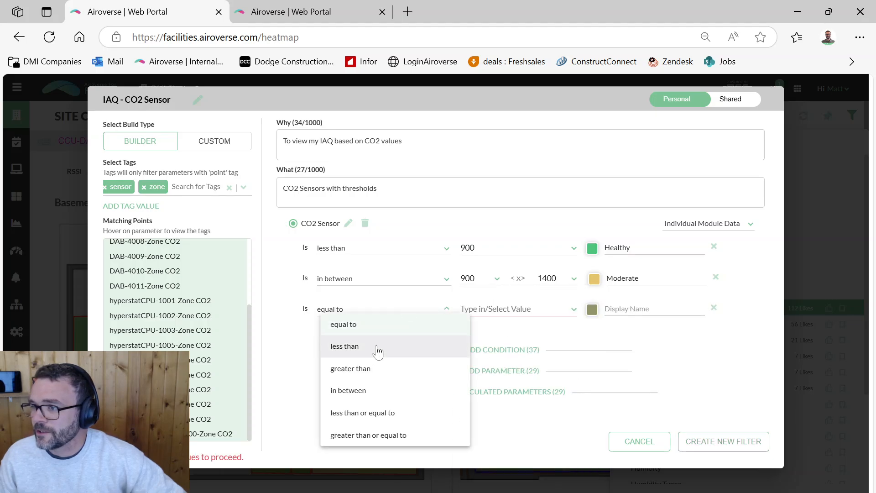
left_click(381, 377)
left_click(468, 309)
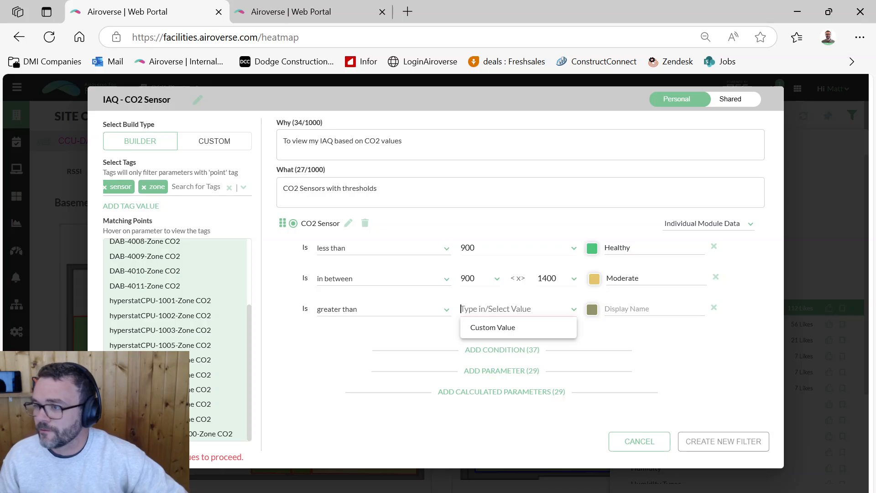
type("1400")
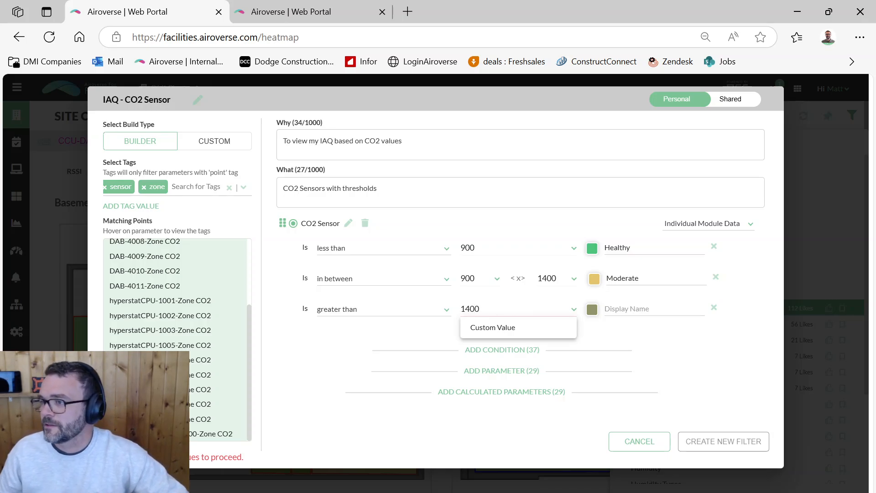
left_click(499, 327)
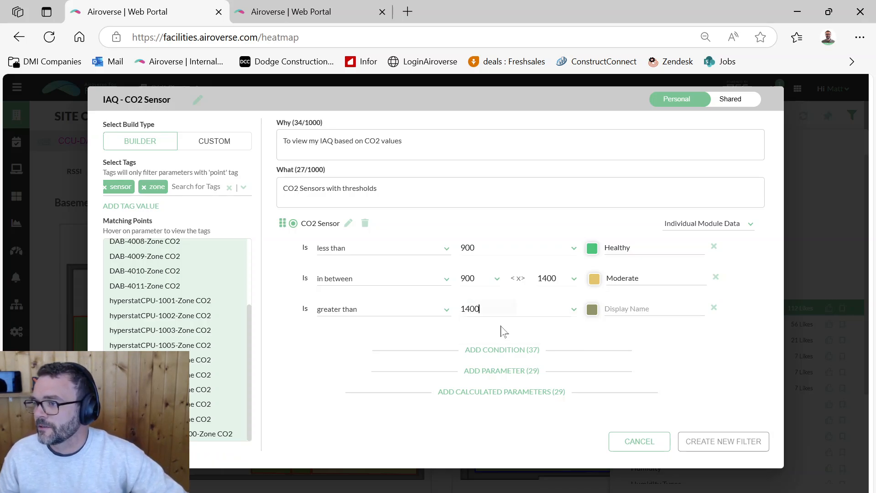
Step: Colour the greater-than-1400 condition with the palette's Heating Stage 2 red and give it the display name "At Risk"
left_click(591, 310)
left_click(509, 327)
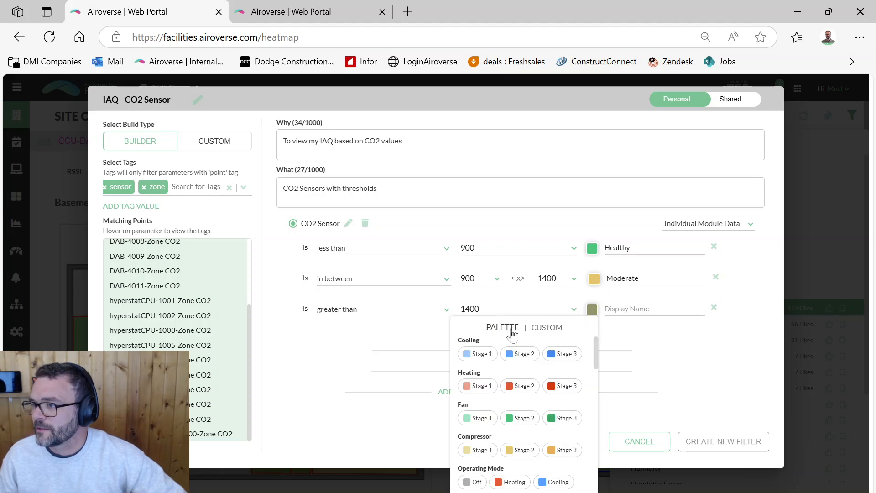
left_click(520, 385)
left_click(636, 309)
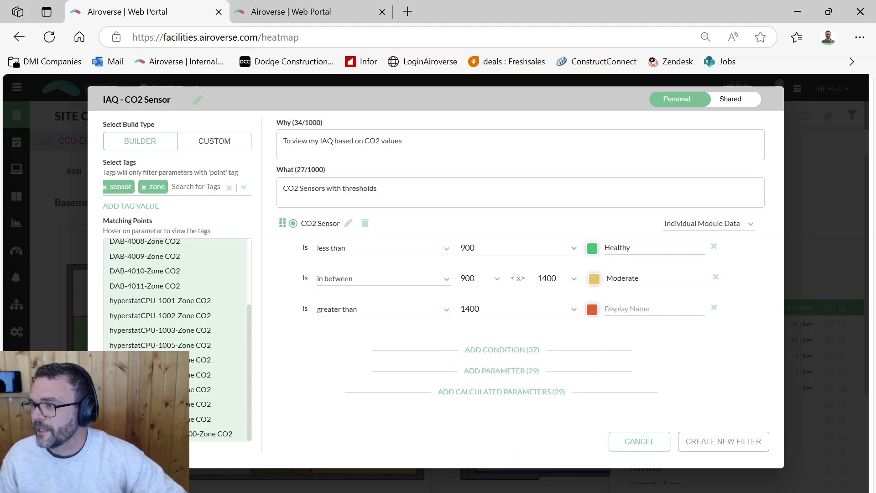
type("At Risk")
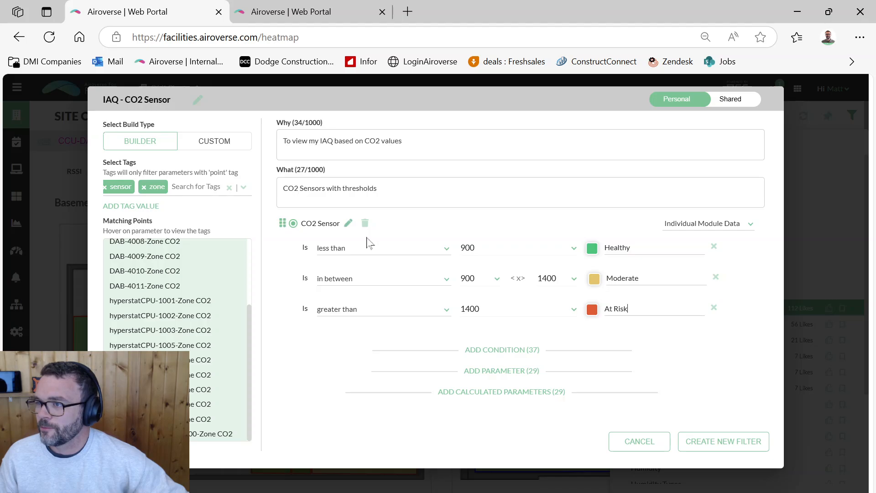
Step: Save the IAQ - CO2 Sensor filter as a new personal filter and apply it to the site heatmap
left_click(697, 441)
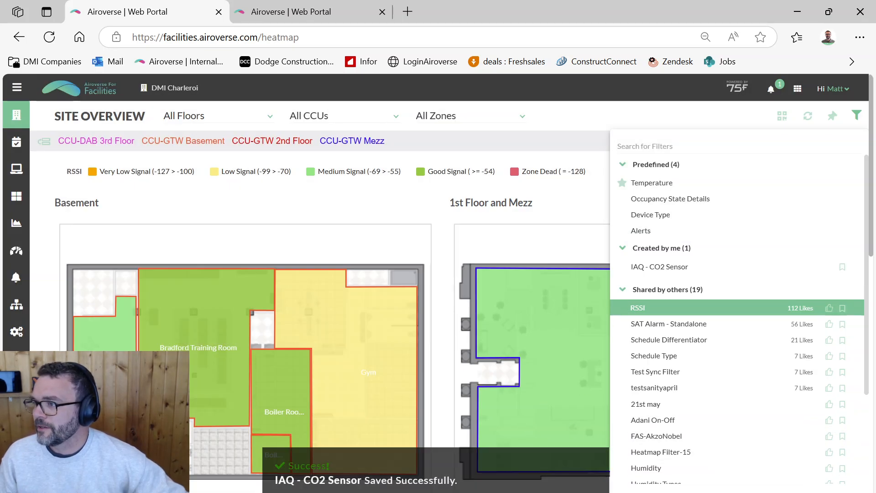
left_click(658, 267)
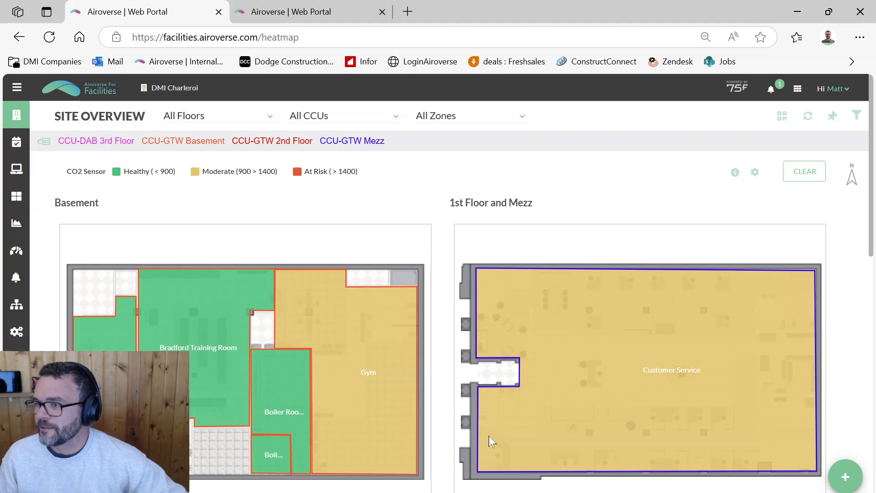
Step: Review the At Risk office on the 3rd Floor plan, examining its CO2 and sensor data charts, and close its details
scroll(493, 451, "down", 5)
scroll(493, 451, "down", 1)
scroll(493, 450, "up", 1)
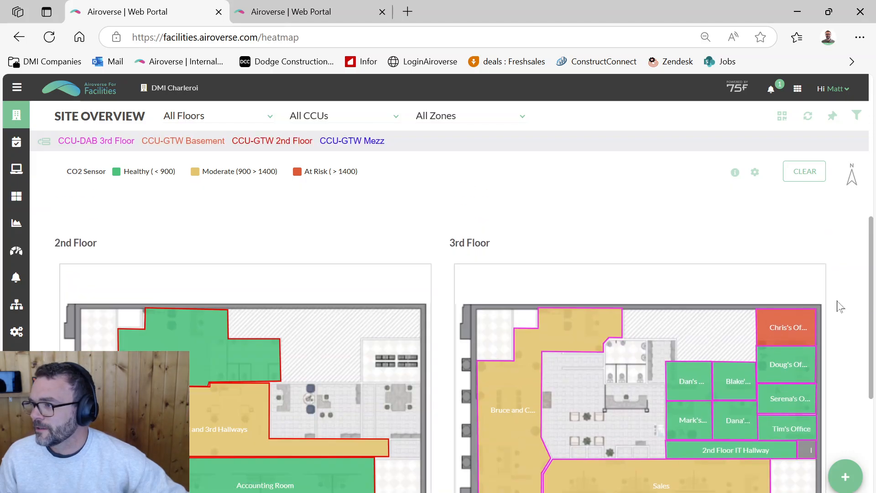
left_click(786, 333)
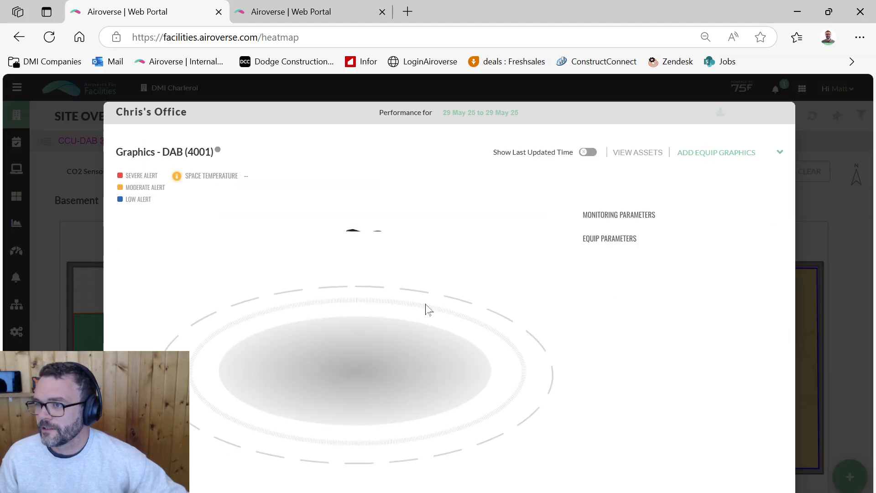
scroll(426, 310, "down", 5)
scroll(427, 309, "down", 10)
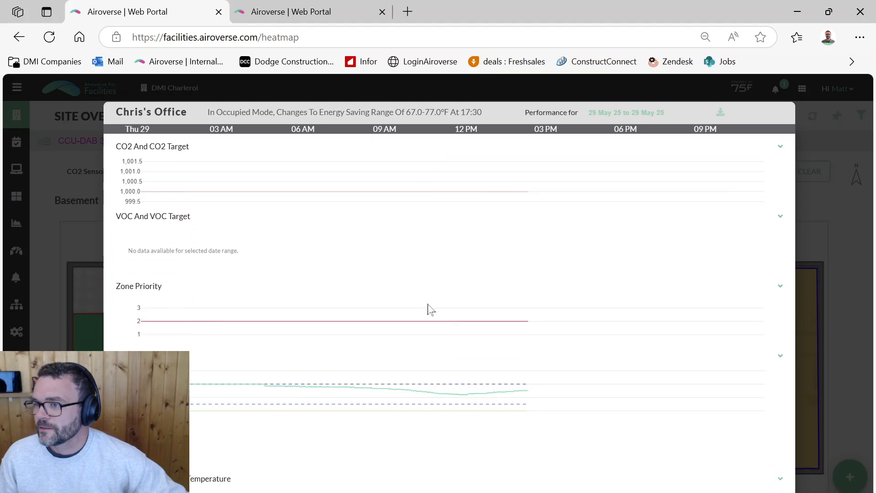
scroll(443, 327, "down", 2)
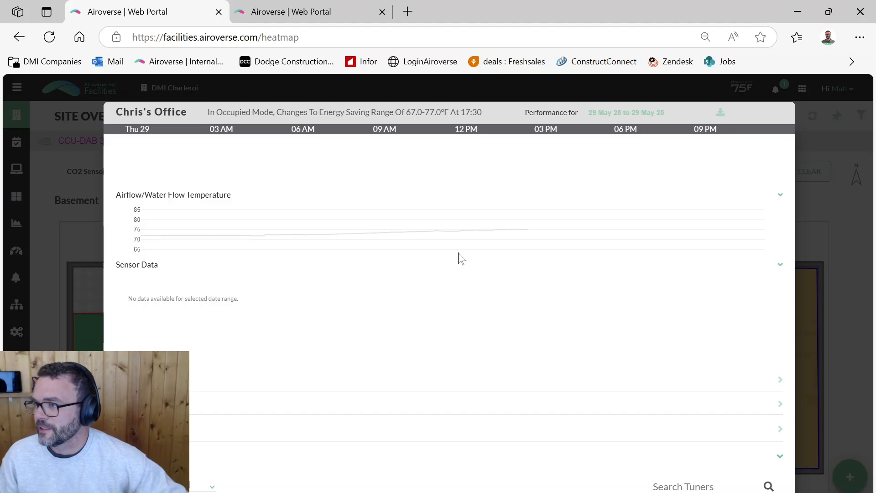
left_click(842, 248)
Step: Check the CO2 reading in the Sensor Data chart of the Moderate zone along the 3rd Floor's west wall
scroll(663, 325, "up", 2)
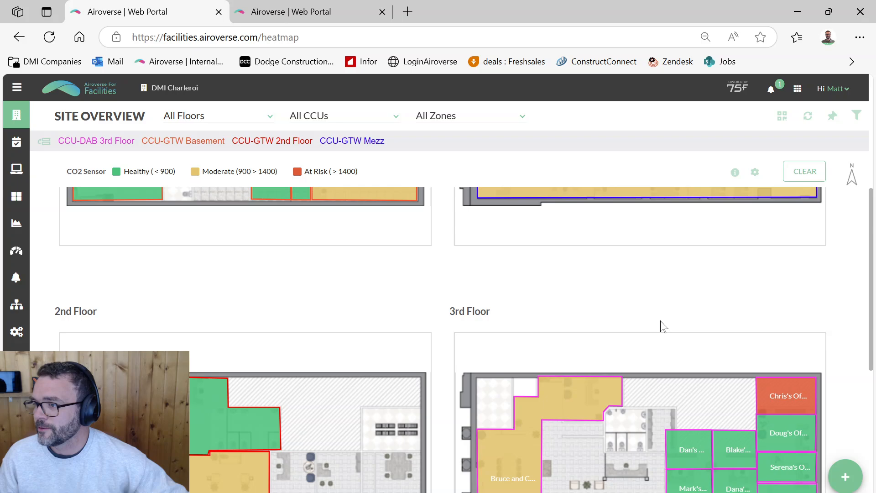
left_click(518, 485)
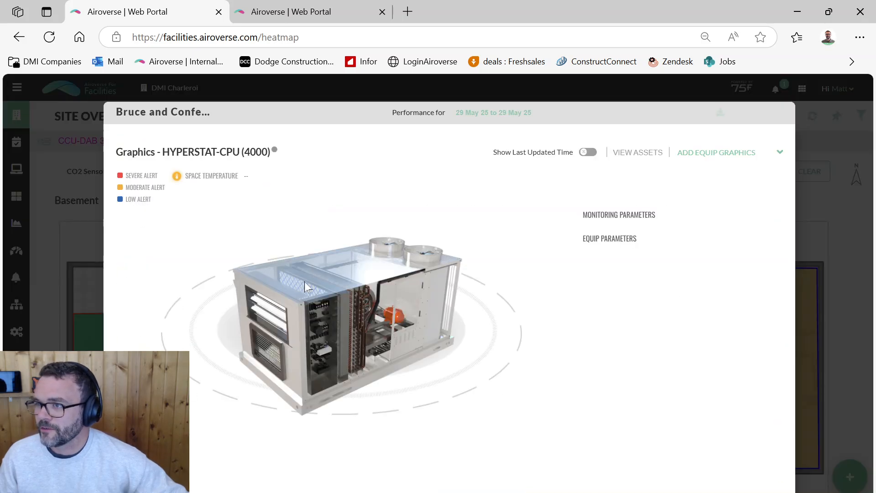
scroll(483, 280, "down", 10)
scroll(486, 279, "down", 2)
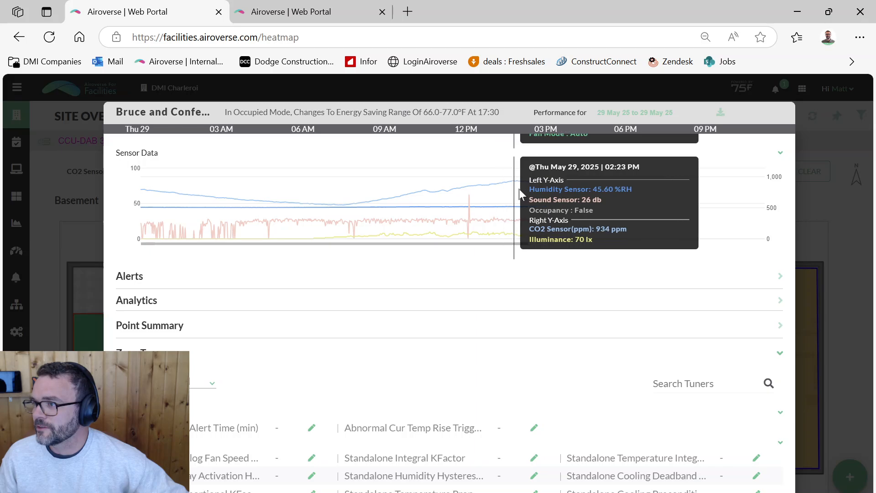
left_click(834, 247)
Step: Edit the saved IAQ - CO2 Sensor filter to make it Shared instead of Personal, and update it
scroll(404, 369, "up", 3)
scroll(403, 373, "up", 2)
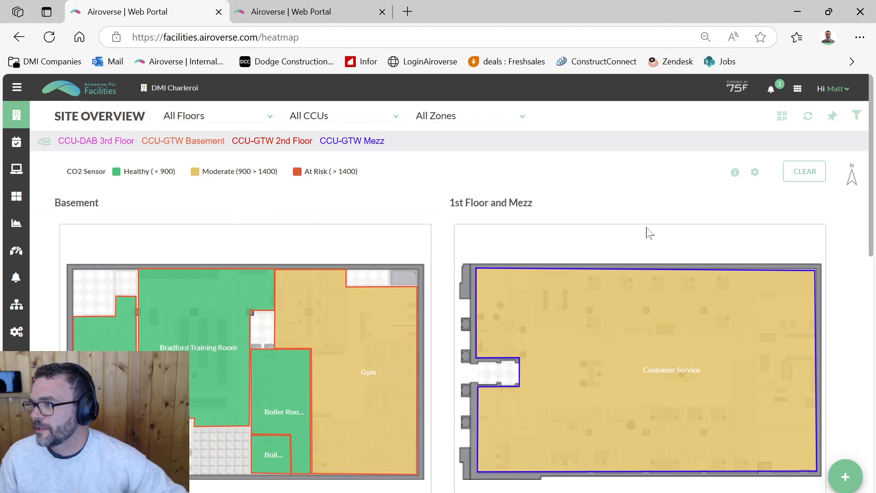
left_click(856, 117)
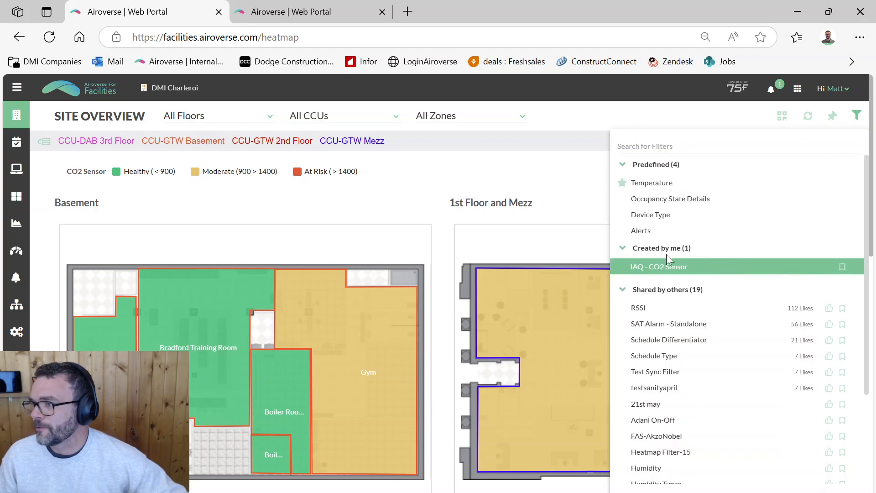
left_click(856, 270)
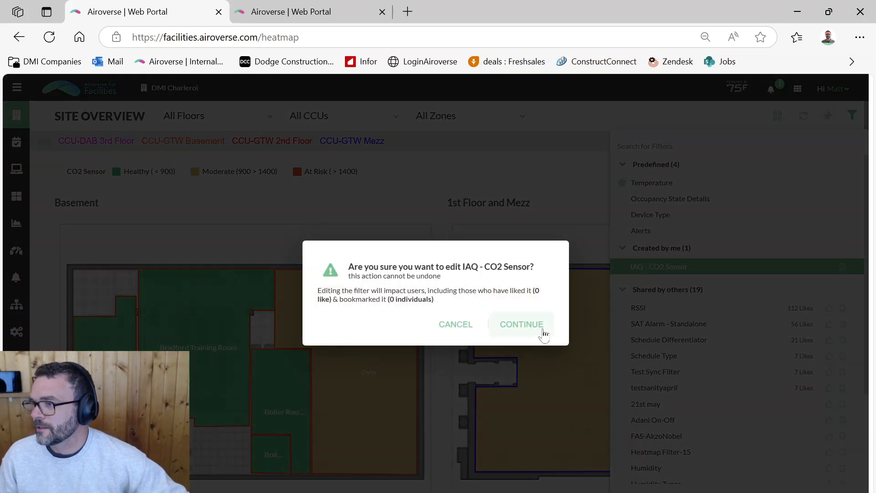
left_click(543, 332)
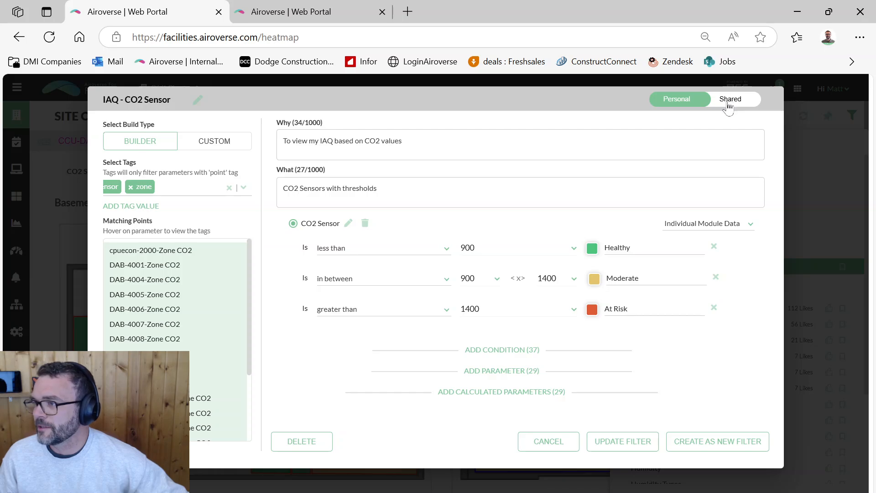
left_click(729, 111)
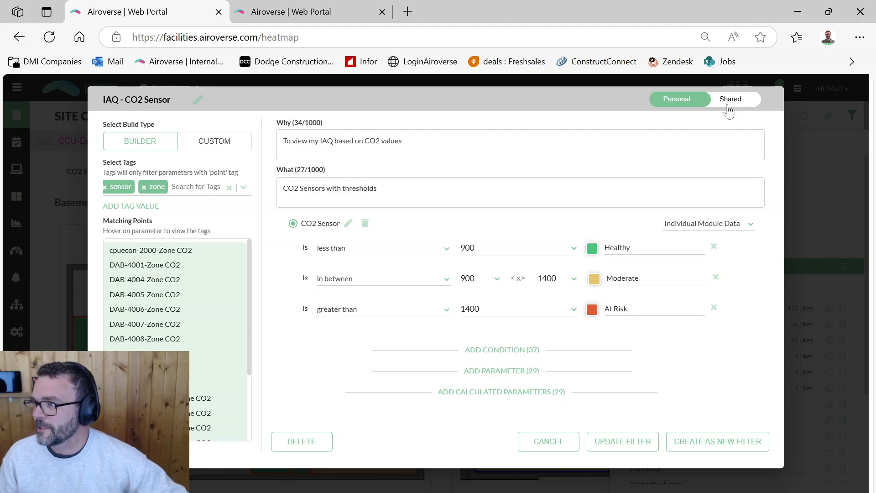
left_click(624, 442)
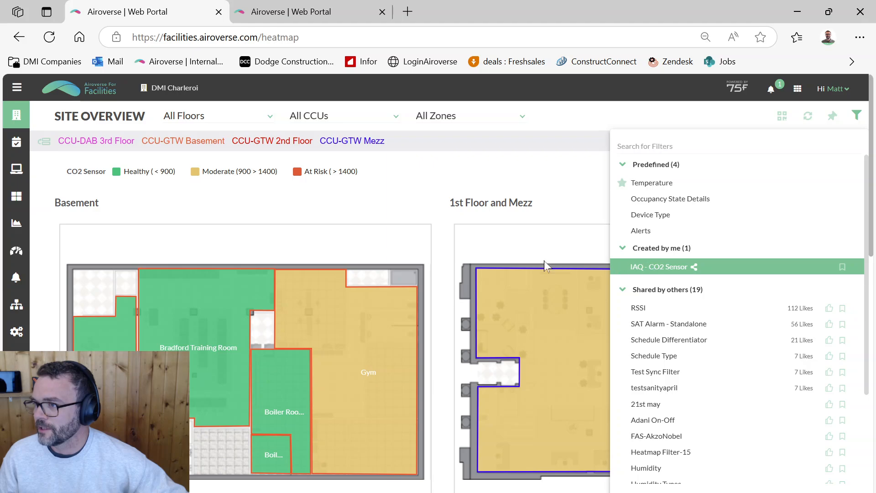
left_click(546, 197)
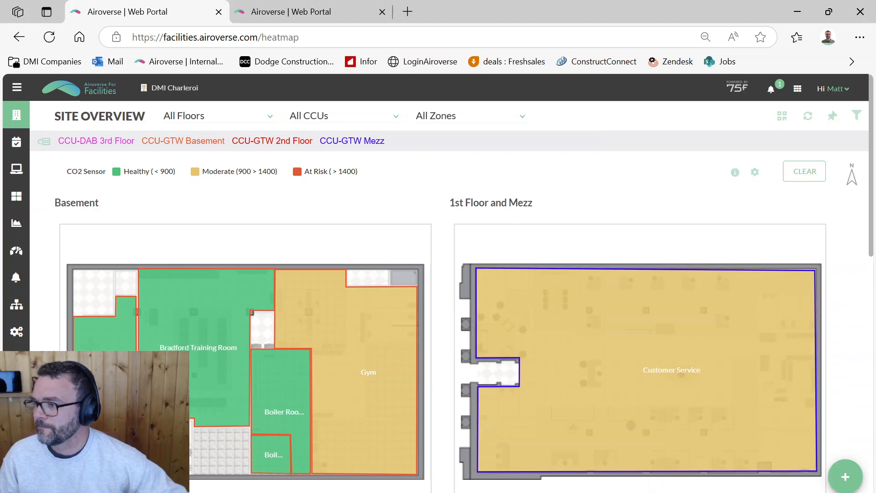